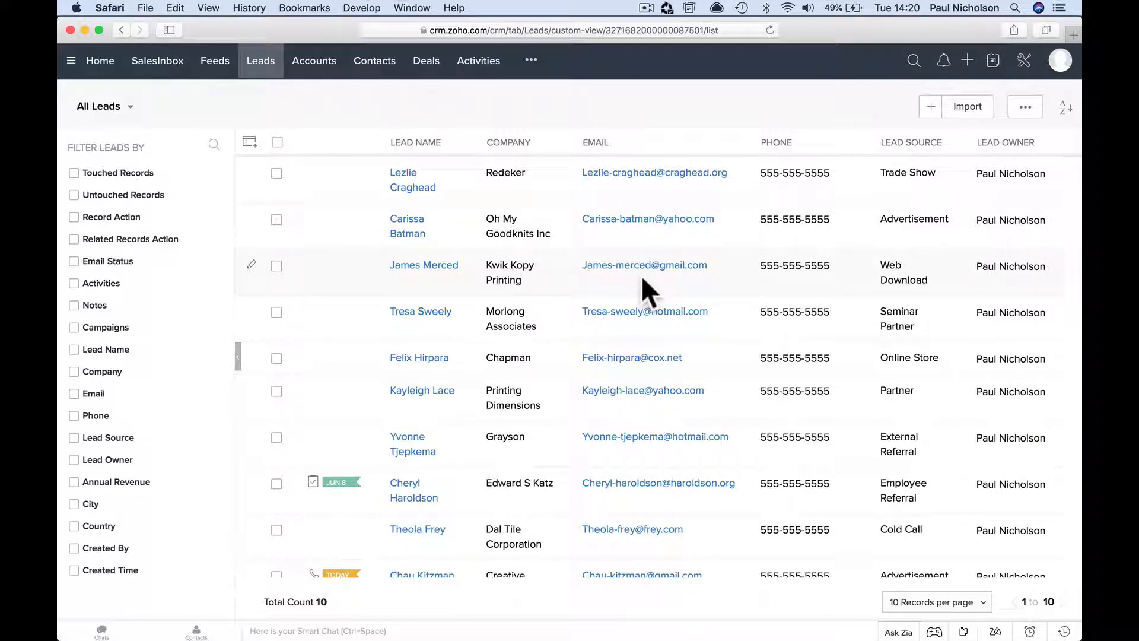
pyautogui.click(745, 119)
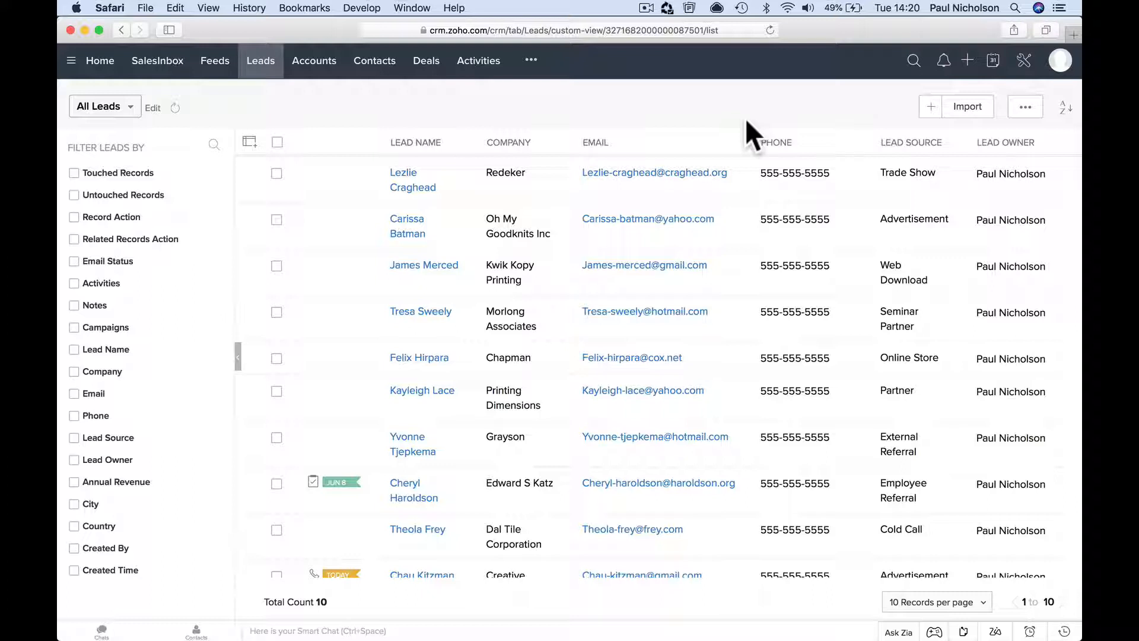
pyautogui.click(895, 118)
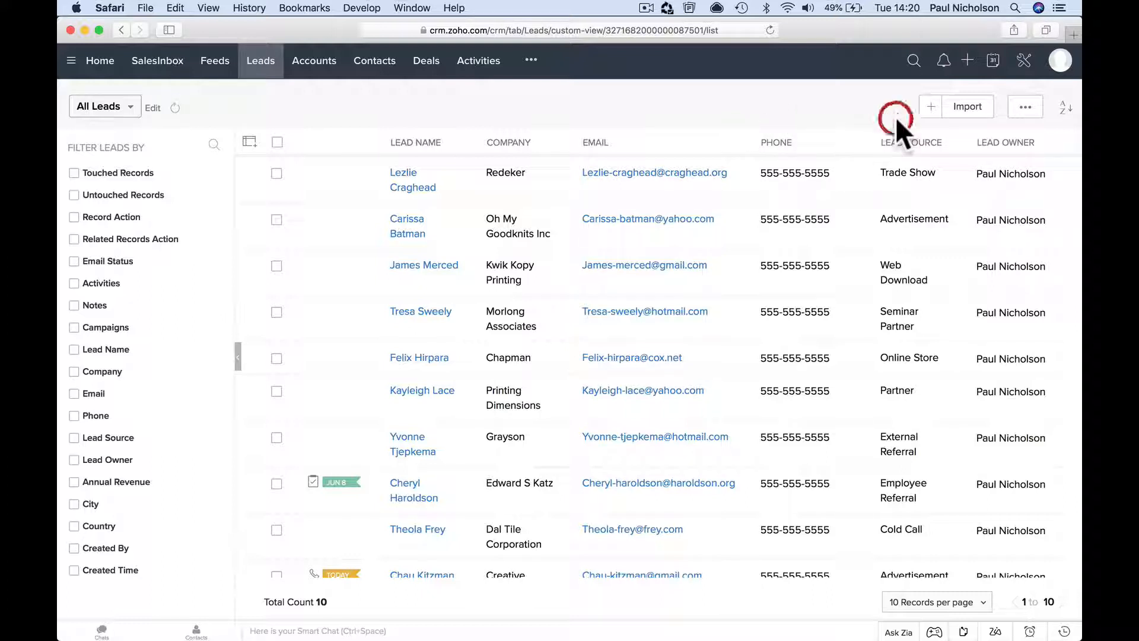
pyautogui.click(927, 108)
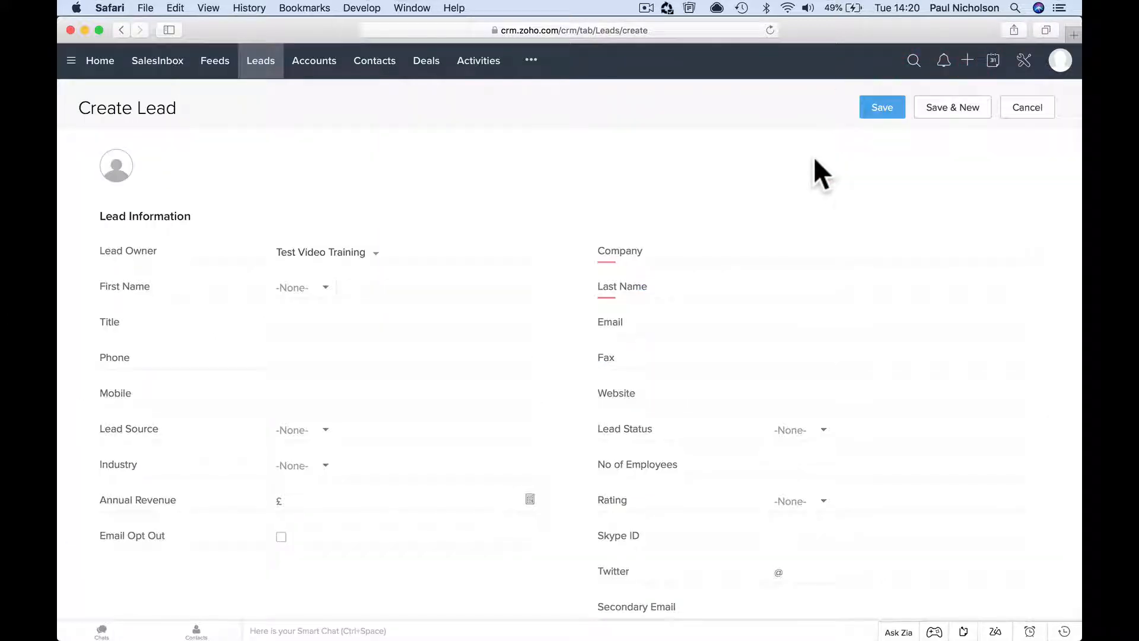
pyautogui.click(169, 65)
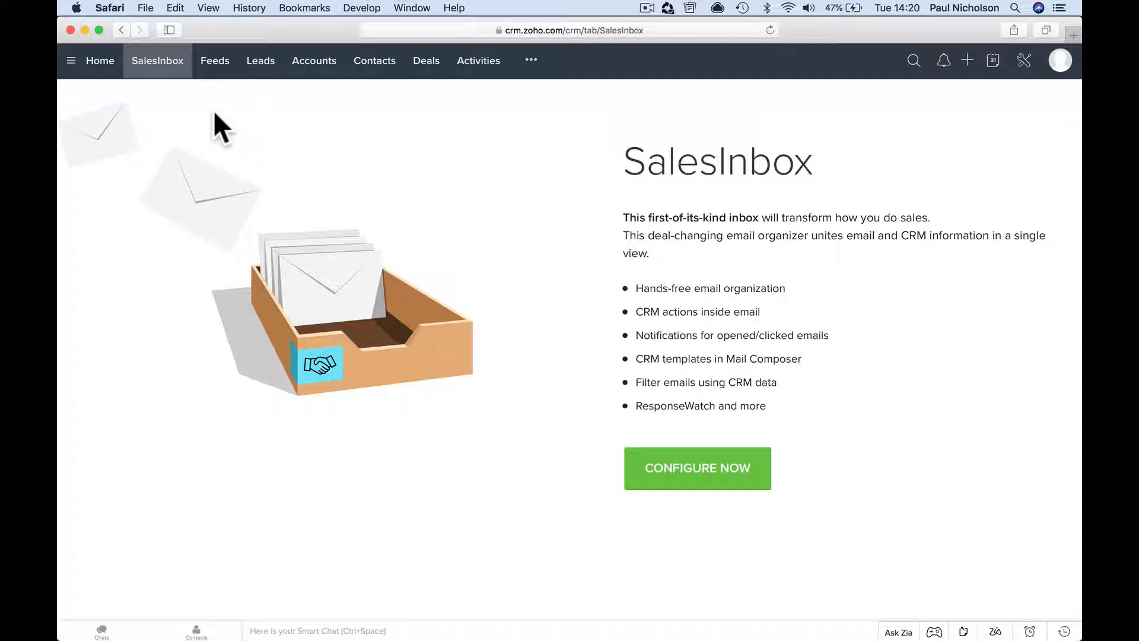
pyautogui.click(264, 70)
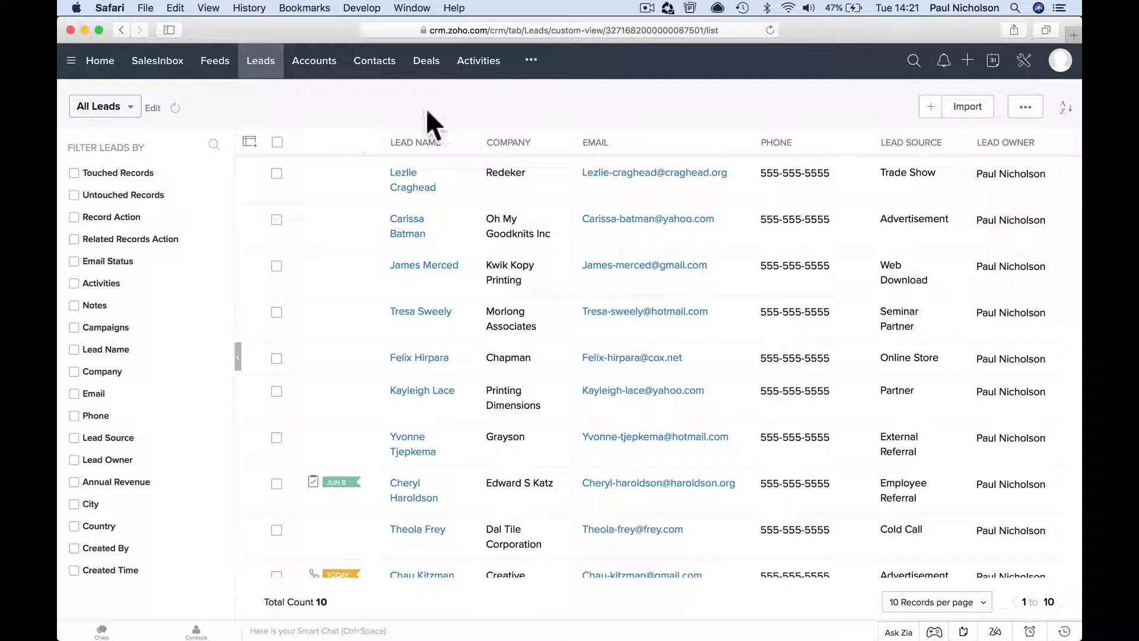
# Start a new lead record and enter "Modern Mart Supermaket" as its company
pyautogui.click(260, 66)
pyautogui.click(966, 62)
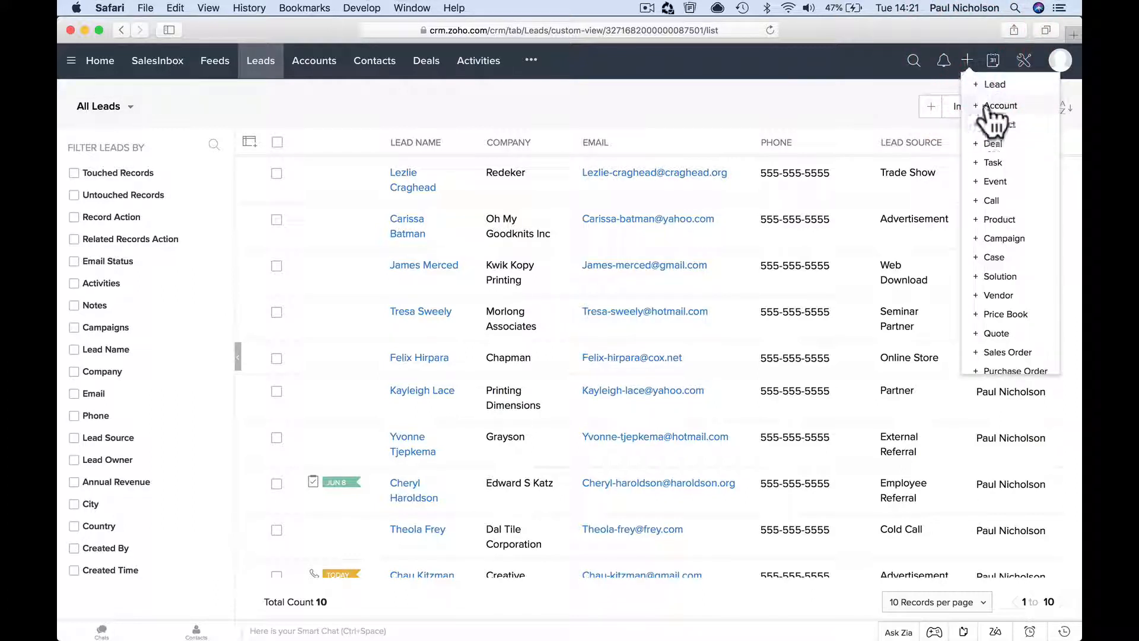
pyautogui.click(996, 84)
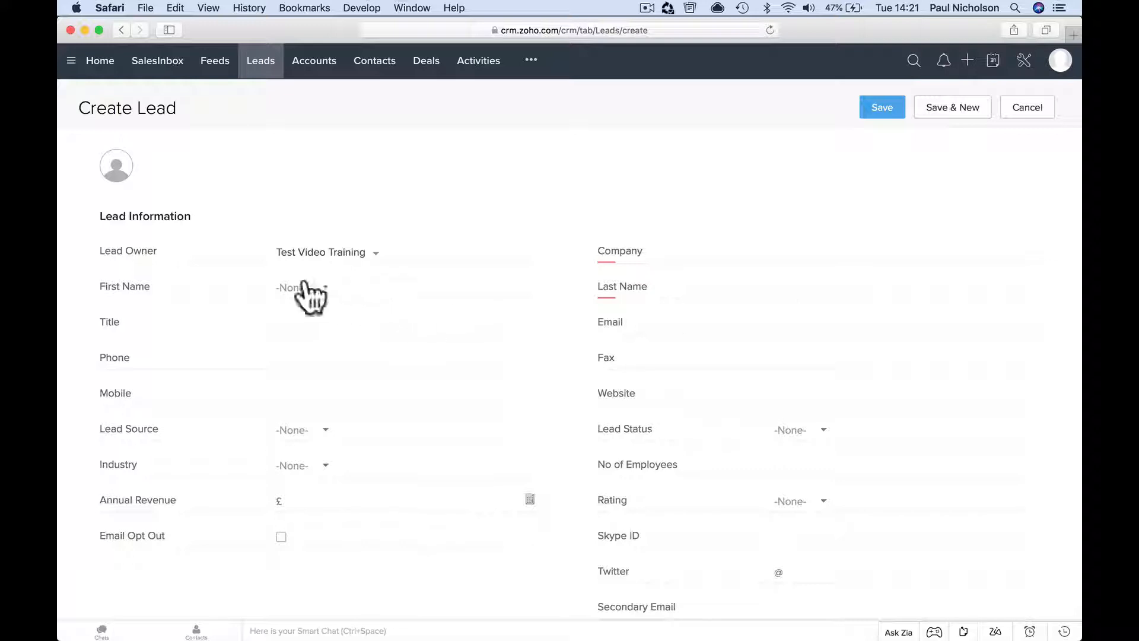
pyautogui.click(722, 255)
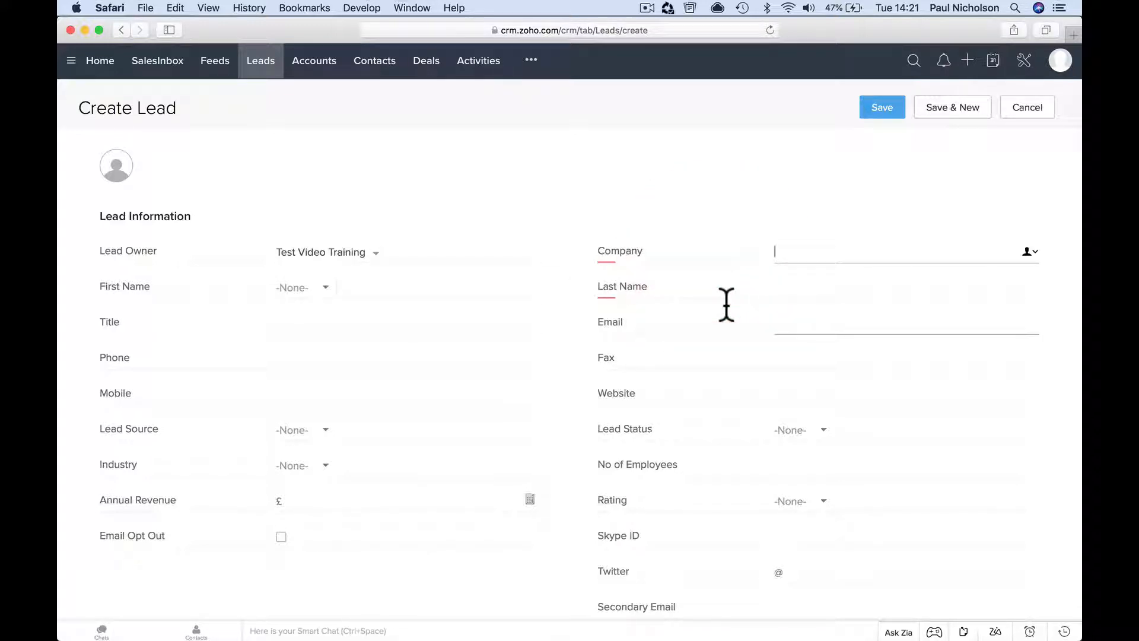
pyautogui.write('Modern Ma')
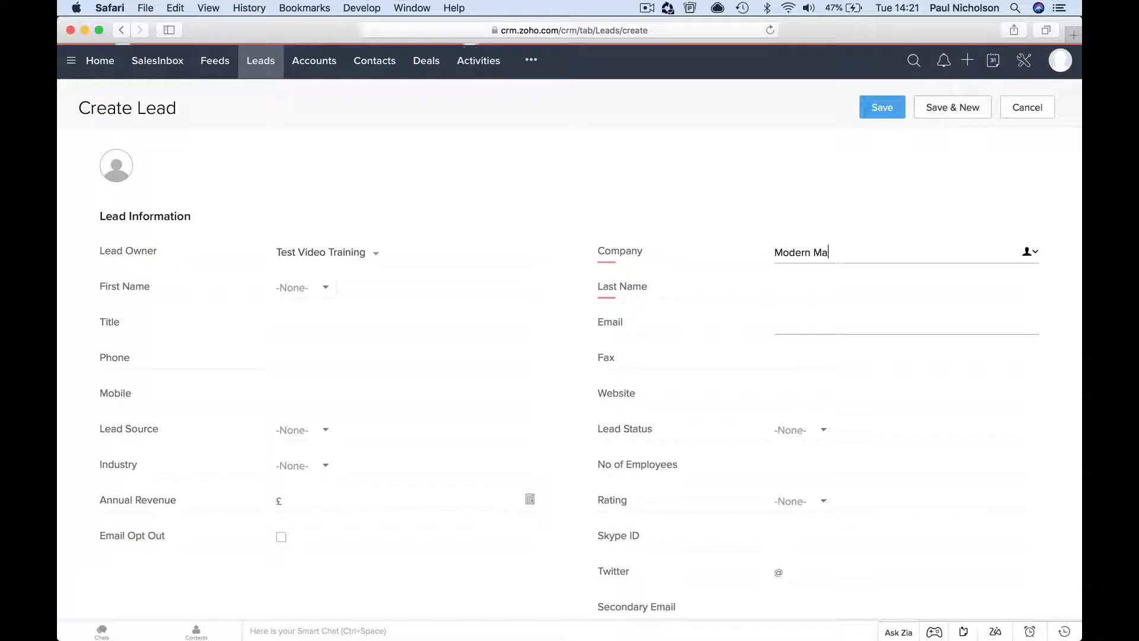
pyautogui.write('rt Super')
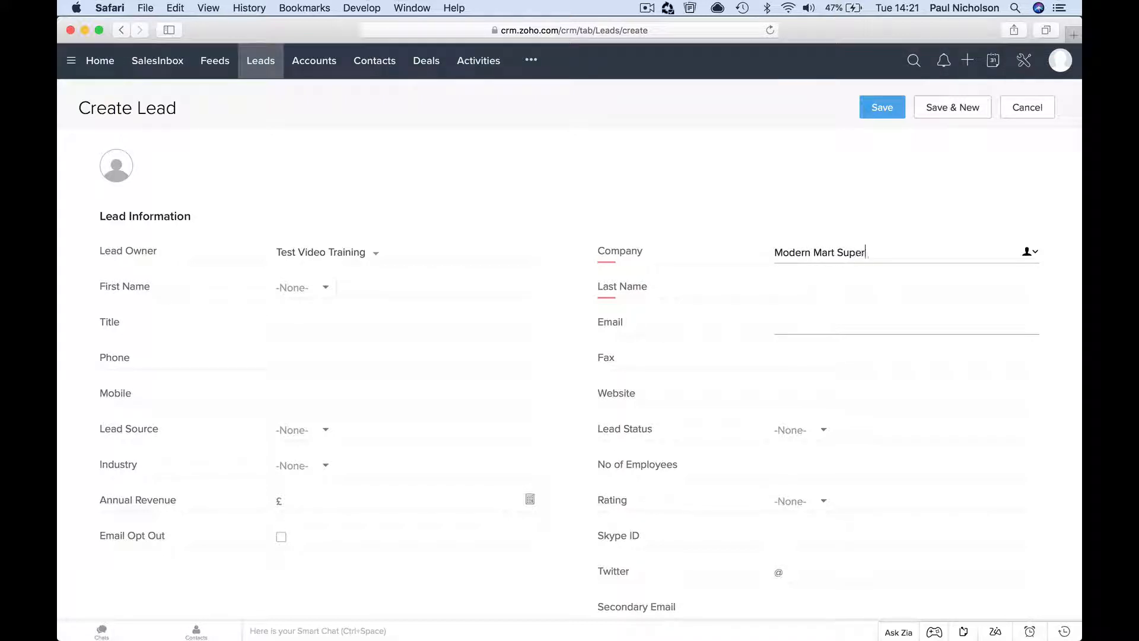
pyautogui.write('maket')
# Enter the placeholder "Find Manager" as the new lead's last name
pyautogui.click(419, 299)
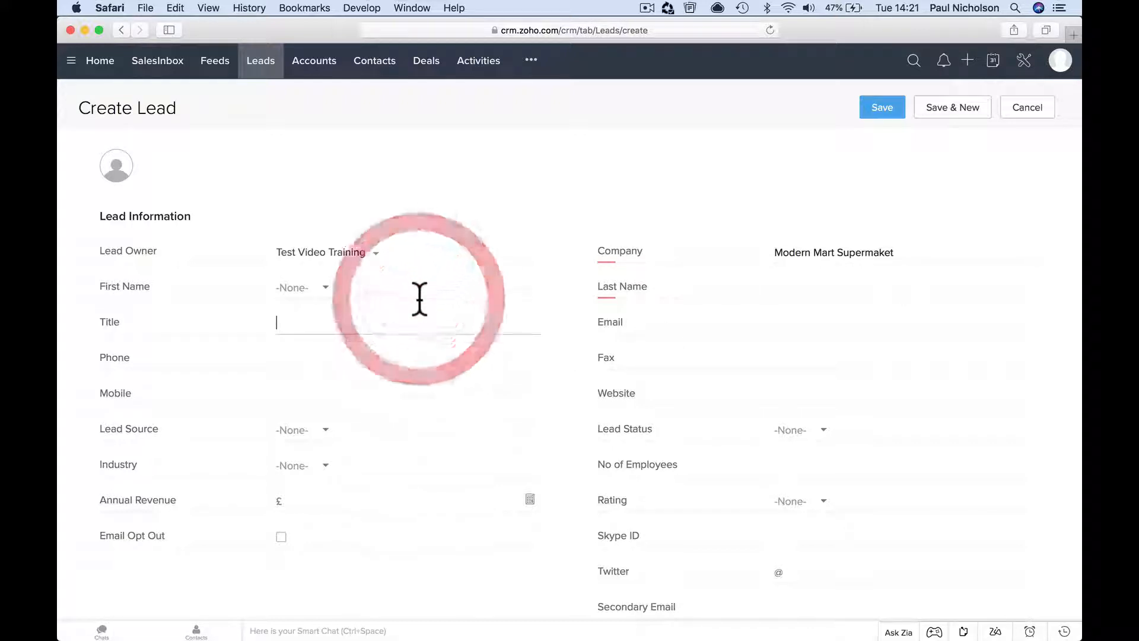
pyautogui.click(817, 292)
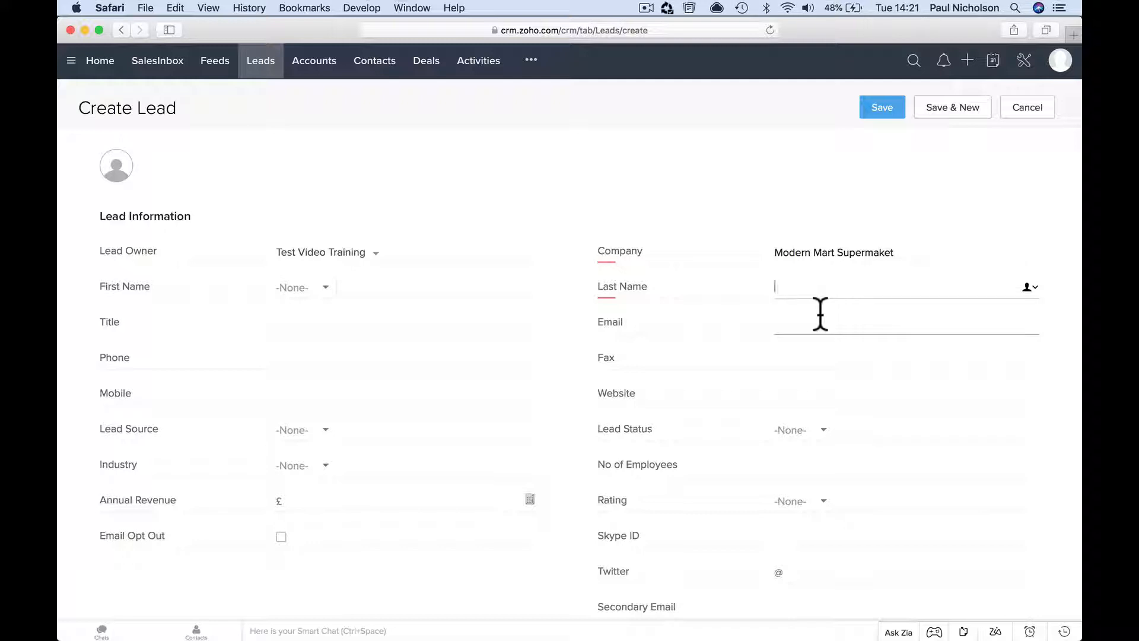
pyautogui.write('Find Manager')
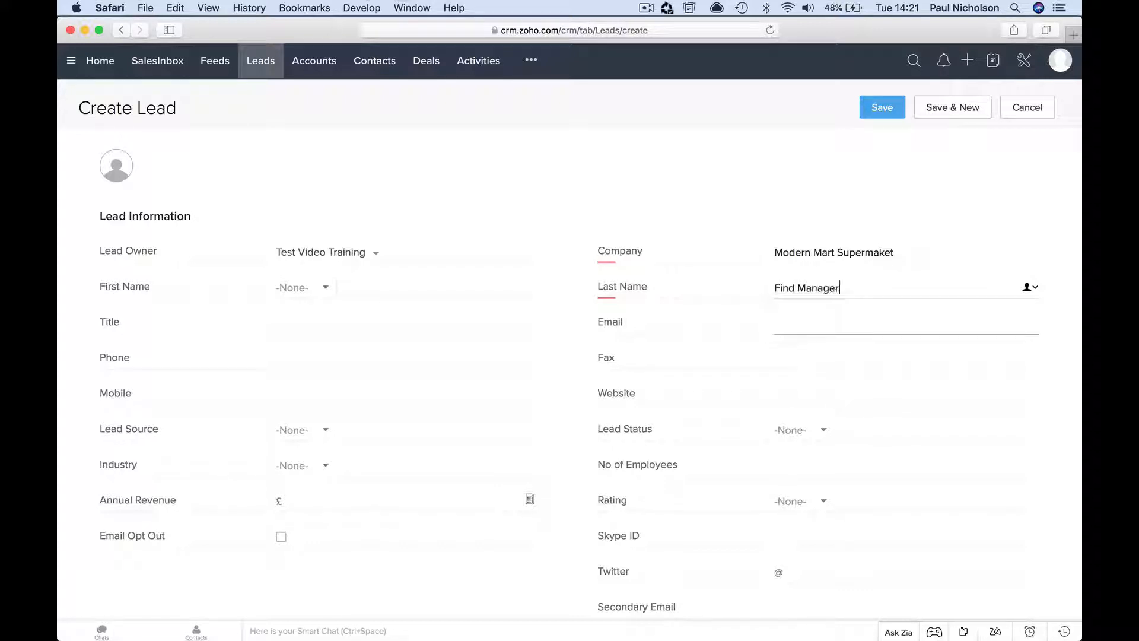
pyautogui.press('Tab')
pyautogui.scroll(-3, 793, 300)
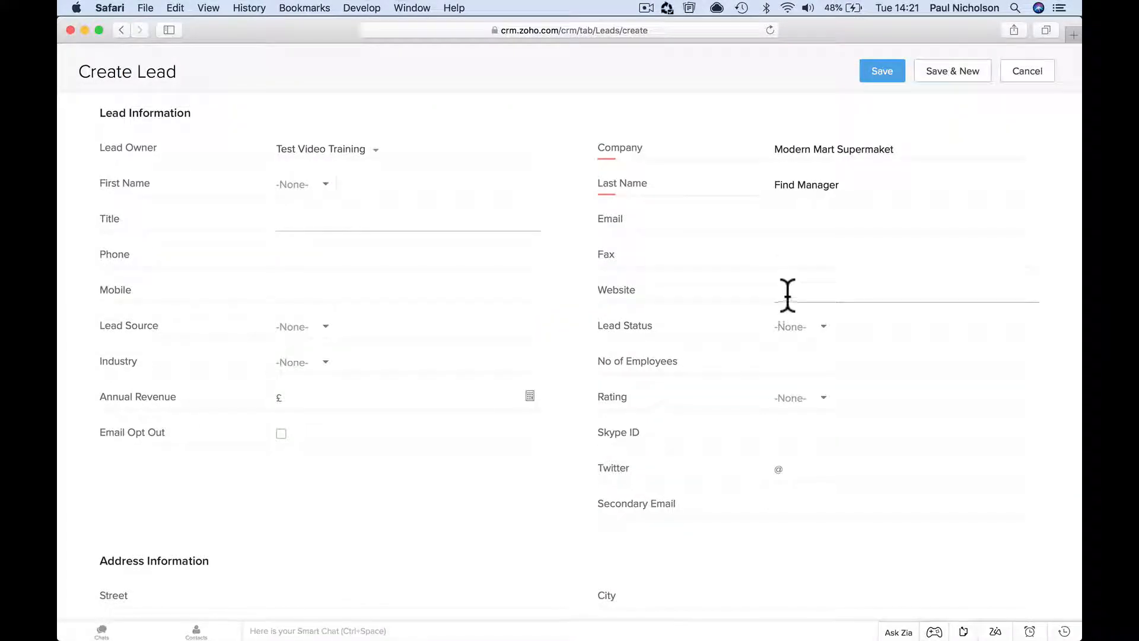
pyautogui.click(793, 299)
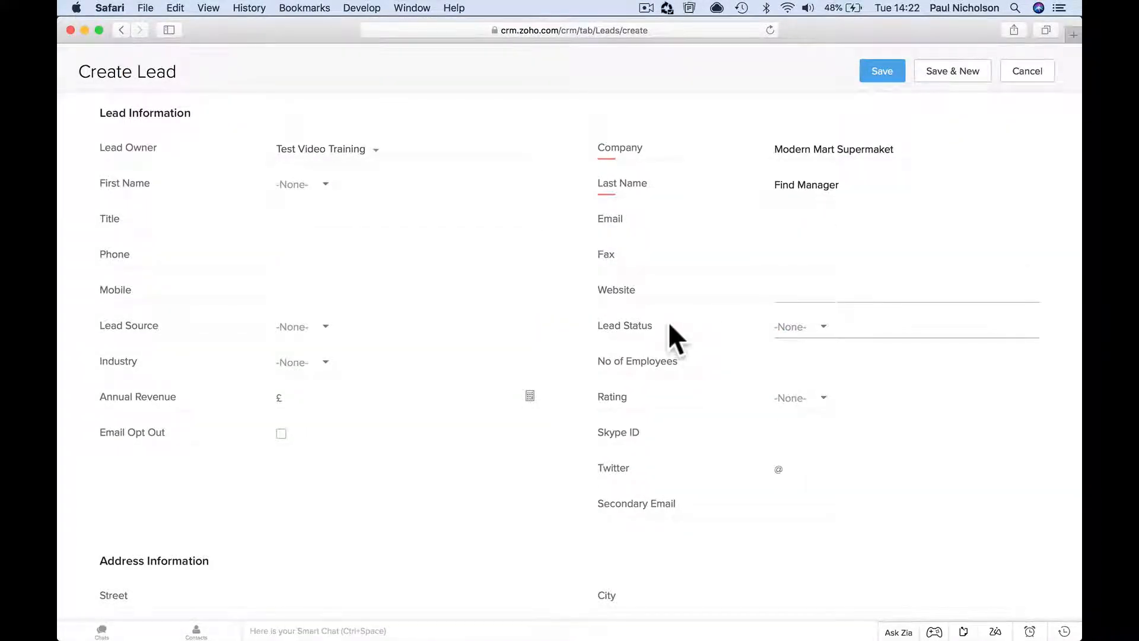
# Describe the lead as "Cameras are out dated. Possibility for a cold call to see if they want to upgrade." and save the lead
pyautogui.scroll(-5, 669, 325)
pyautogui.scroll(-2, 669, 325)
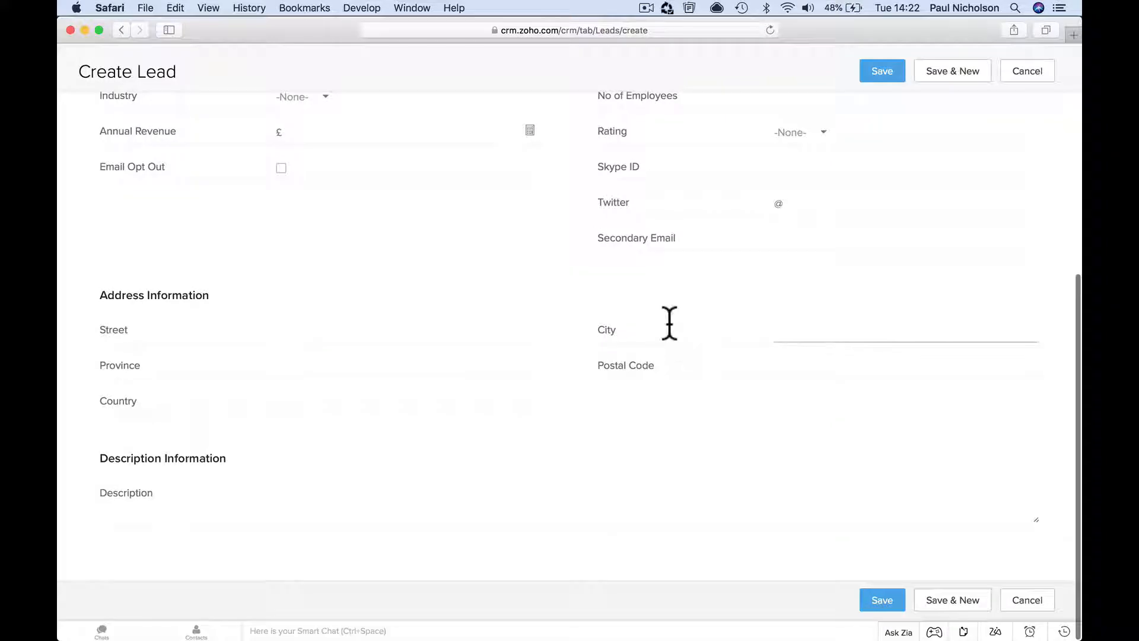
pyautogui.scroll(9, 669, 323)
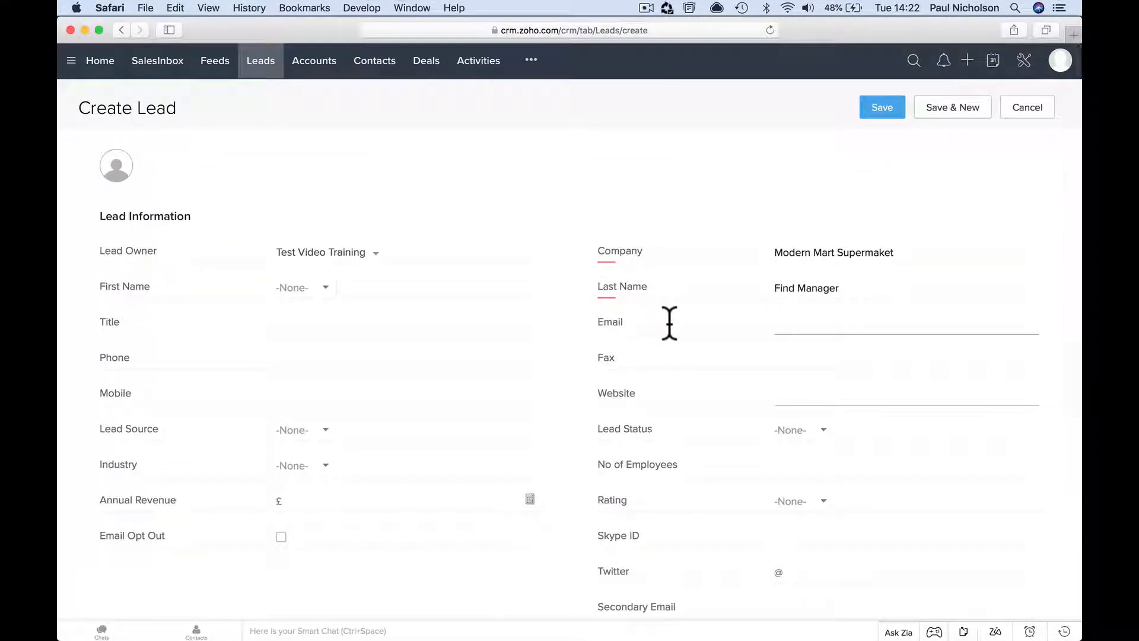
pyautogui.scroll(-9, 669, 324)
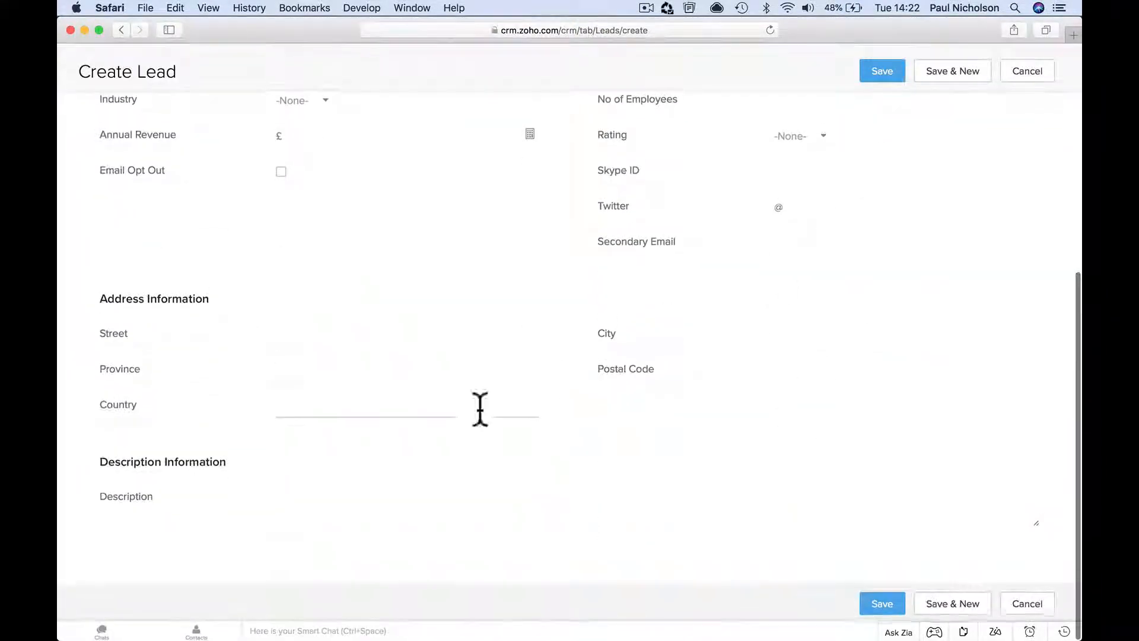
pyautogui.click(368, 521)
pyautogui.write('Cameras A')
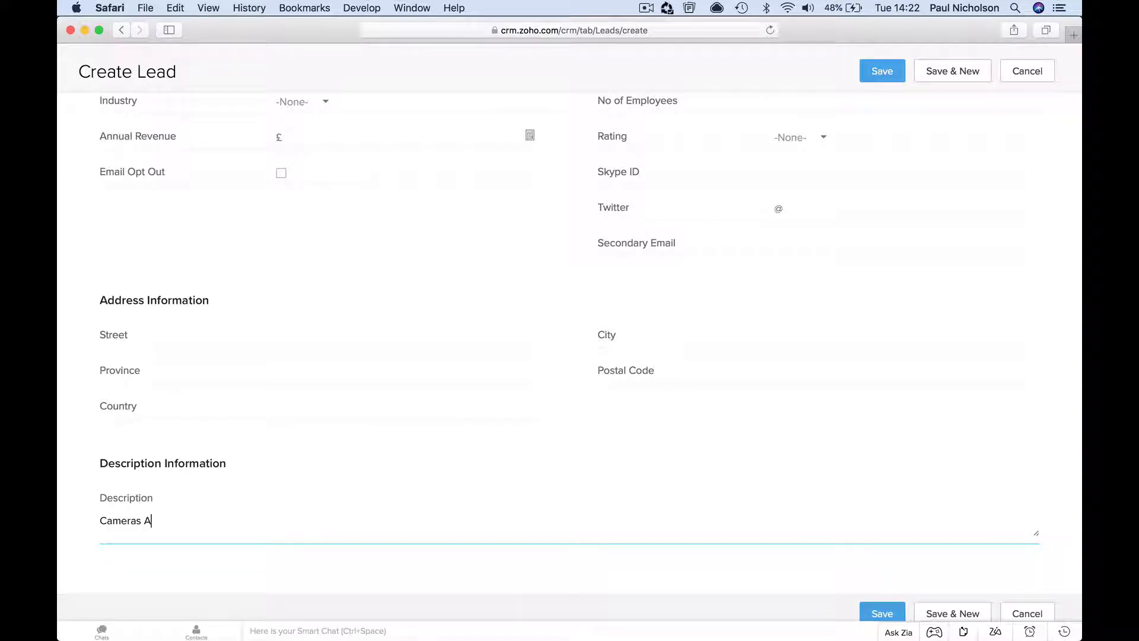
pyautogui.press('BackSpace')
pyautogui.write('are out dated. Possibiliuty')
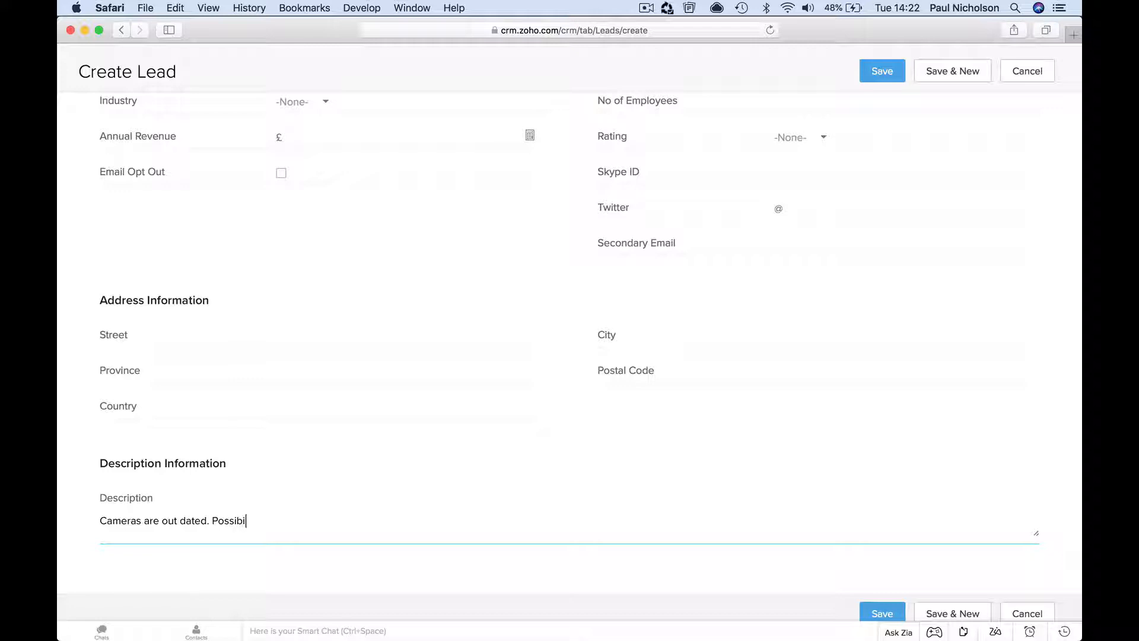
pyautogui.press('BackSpace')
pyautogui.press('BackSpace')
pyautogui.press('BackSpace')
pyautogui.write('ty for a cold call to see if they ')
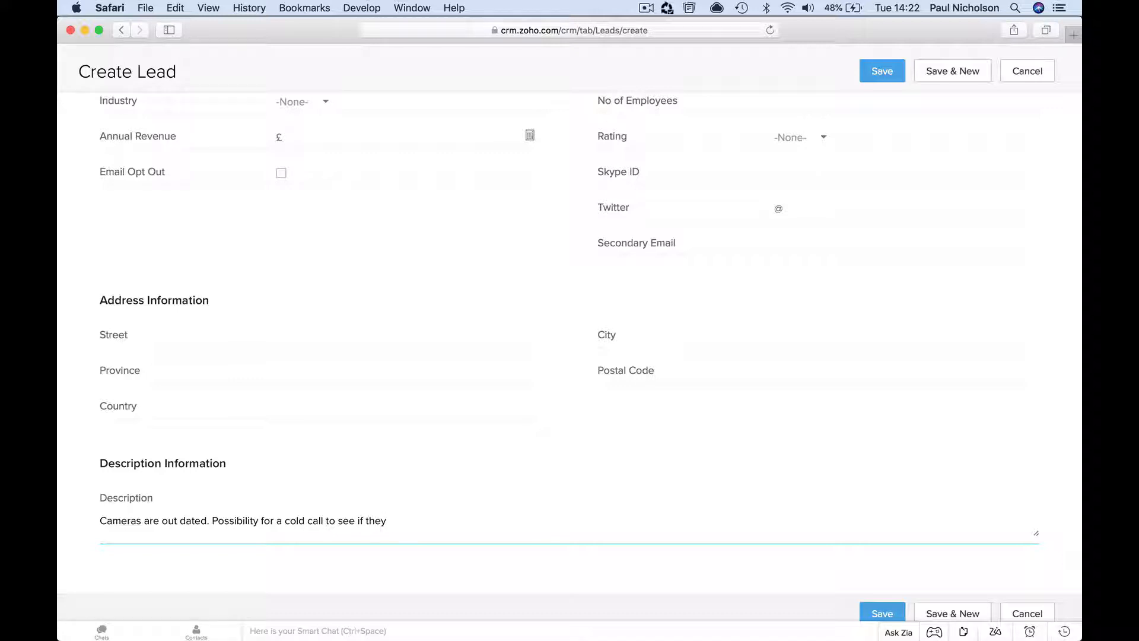
pyautogui.write('want to upgrade.')
pyautogui.click(866, 612)
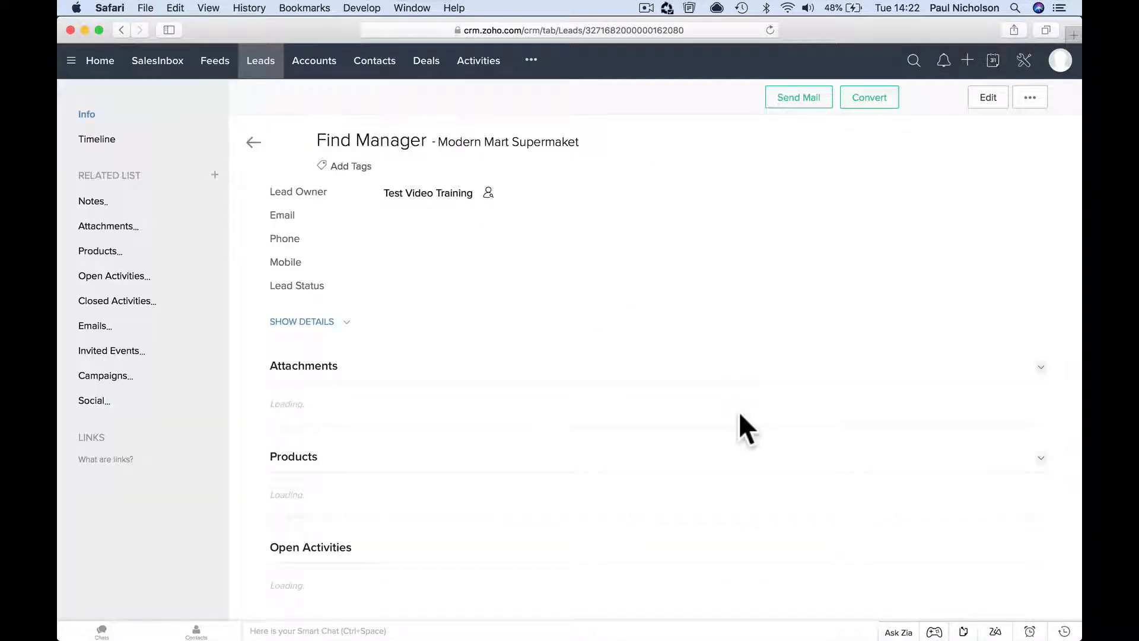
# Open the Kwik Kopy Printing lead from the list of all leads and look through the sections of its record
pyautogui.click(262, 61)
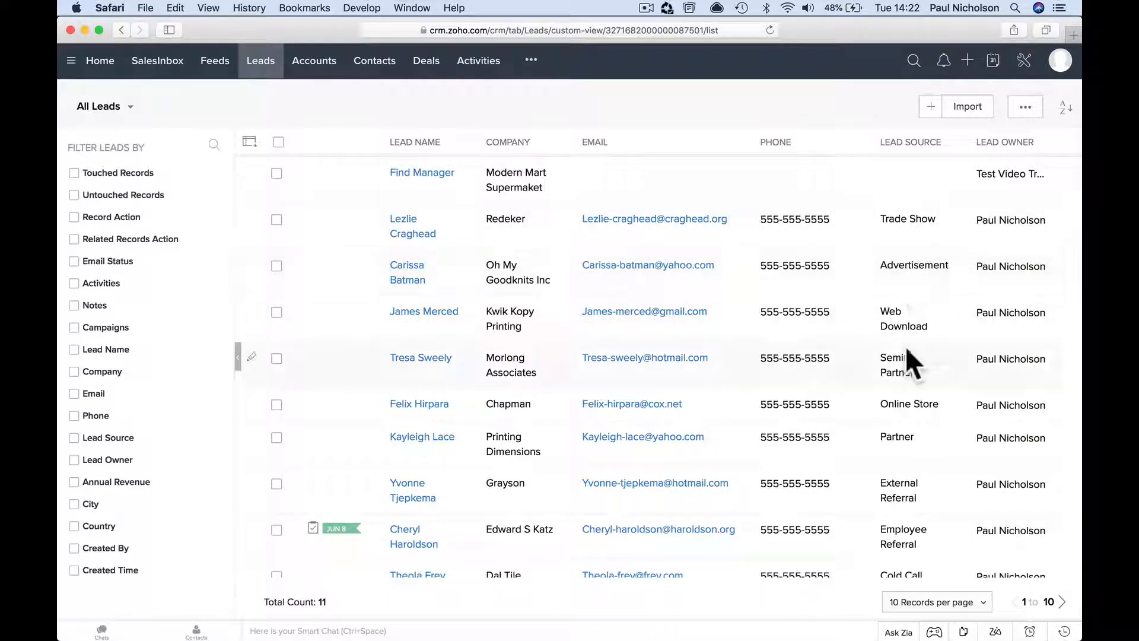
pyautogui.scroll(-1, 908, 304)
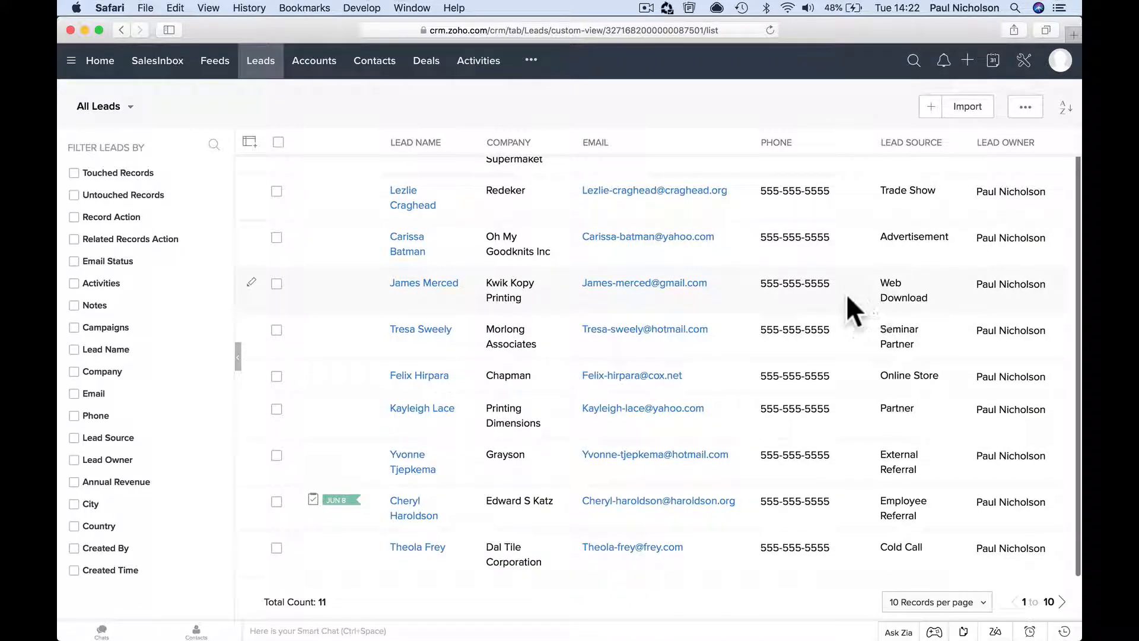
pyautogui.click(896, 294)
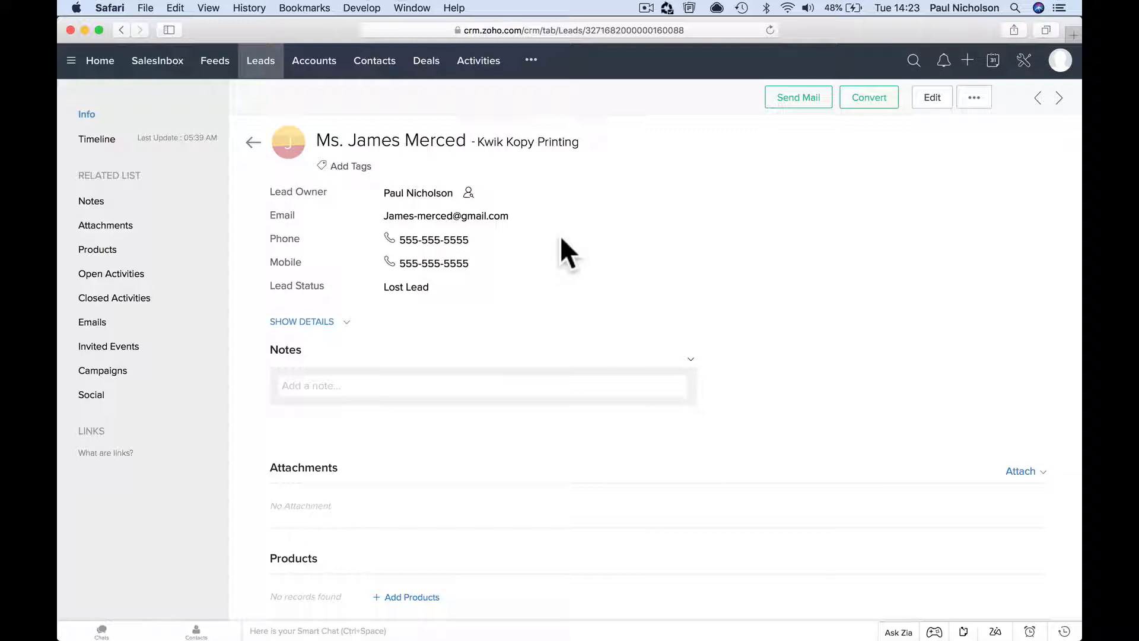
pyautogui.scroll(-2, 560, 237)
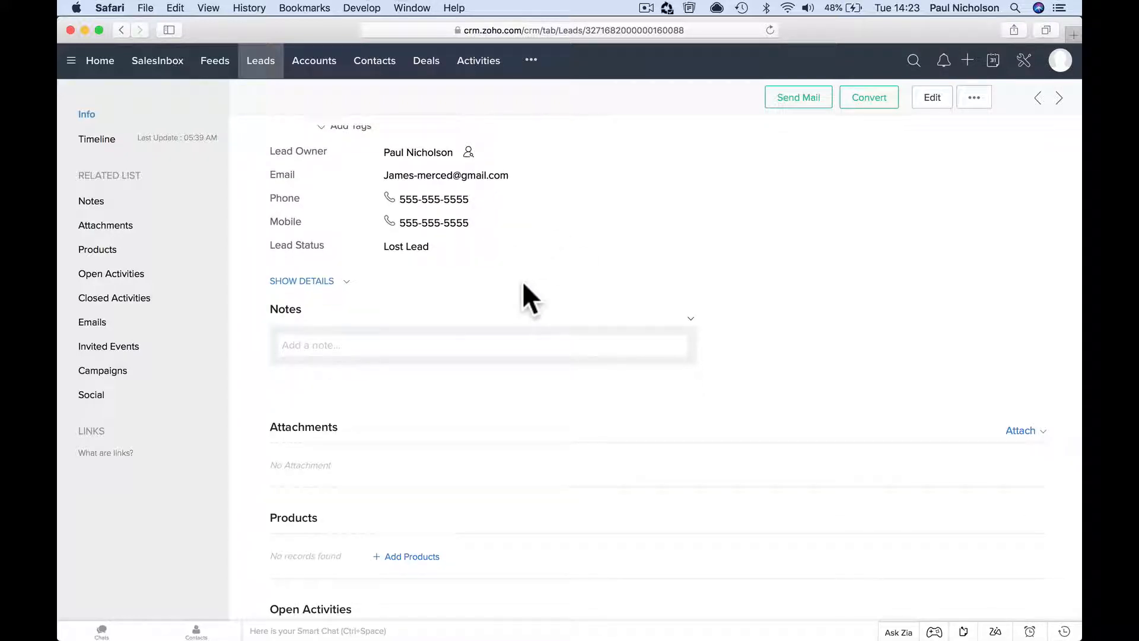
pyautogui.scroll(-10, 523, 284)
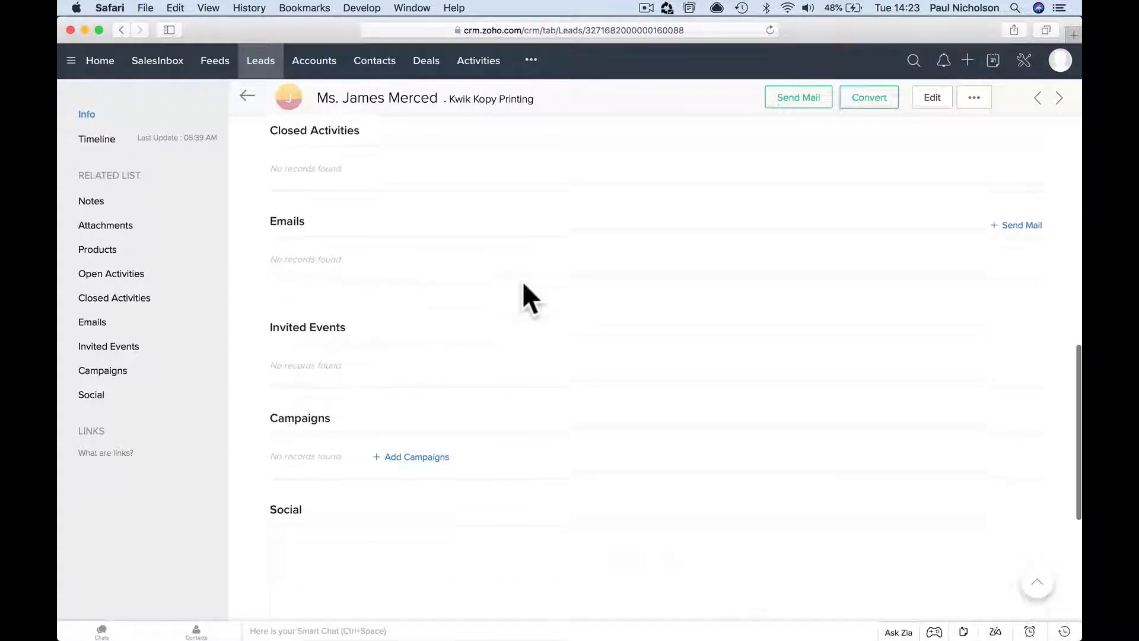
pyautogui.scroll(10, 524, 286)
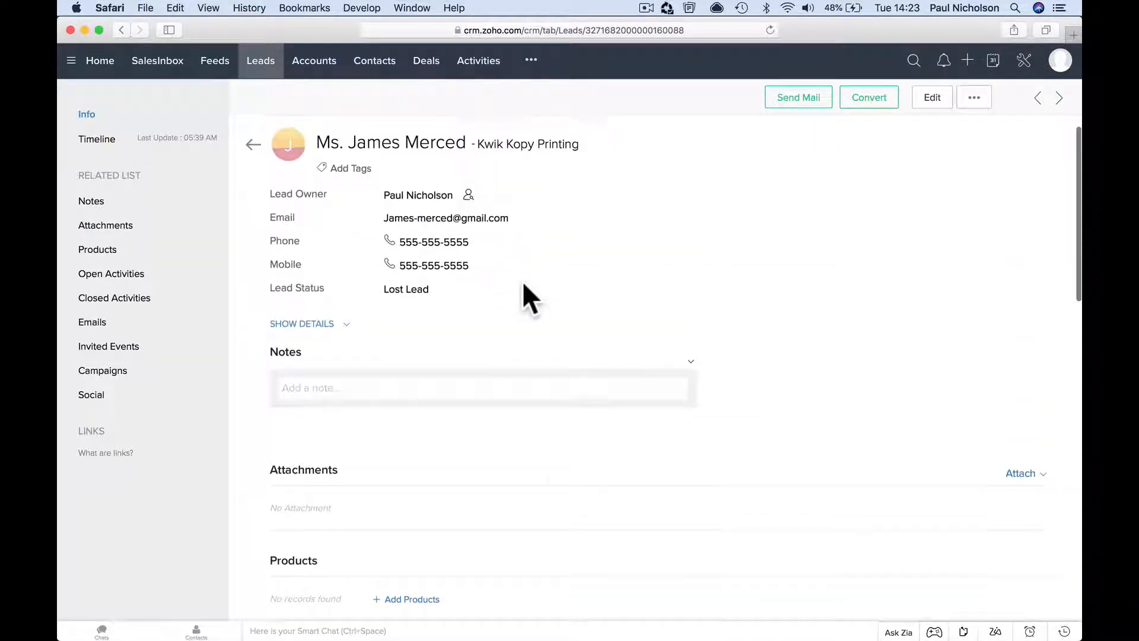
# Draft a note on the lead reading "Webiste form. Will drop an email." plus a second line saying a colleague in Accounts knows the person
pyautogui.click(354, 385)
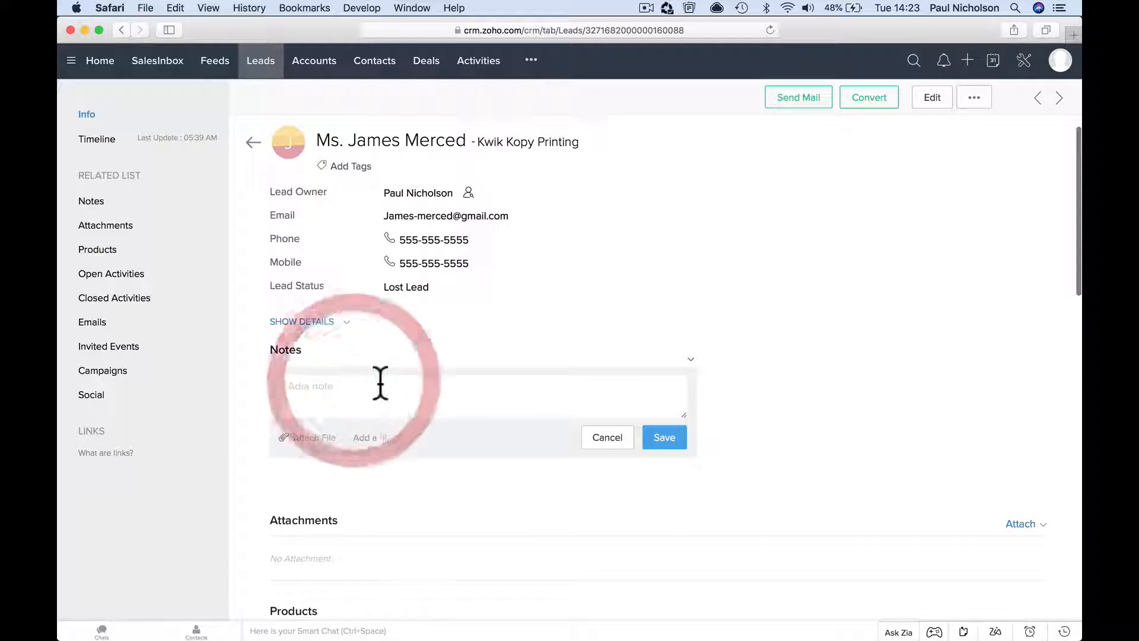
pyautogui.write('W')
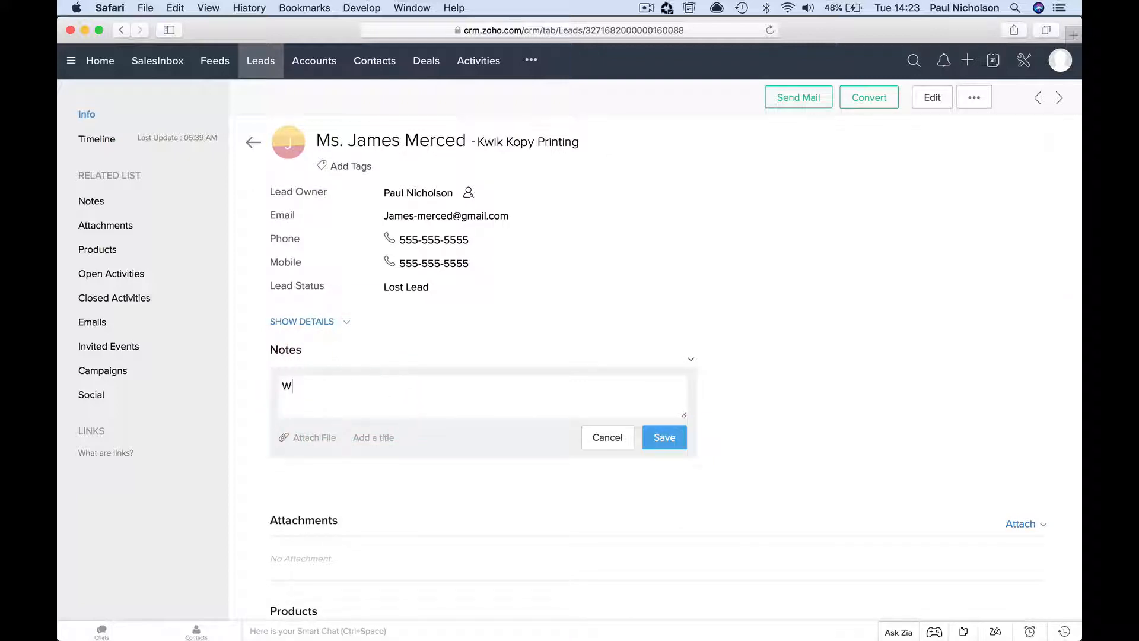
pyautogui.write('ebiste form. Will drop an email. ')
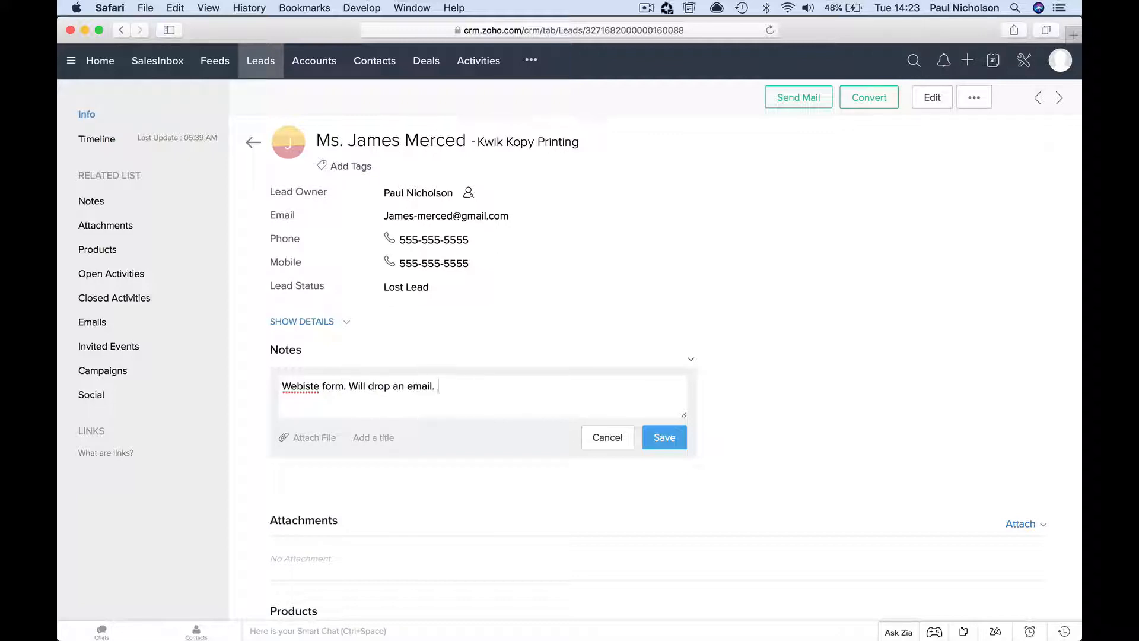
pyautogui.write("Don't")
pyautogui.press('BackSpace')
pyautogui.press('BackSpace')
pyautogui.press('BackSpace')
pyautogui.press('BackSpace')
pyautogui.press('BackSpace')
pyautogui.press('Return')
pyautogui.write('Sam in Accounts knows person.')
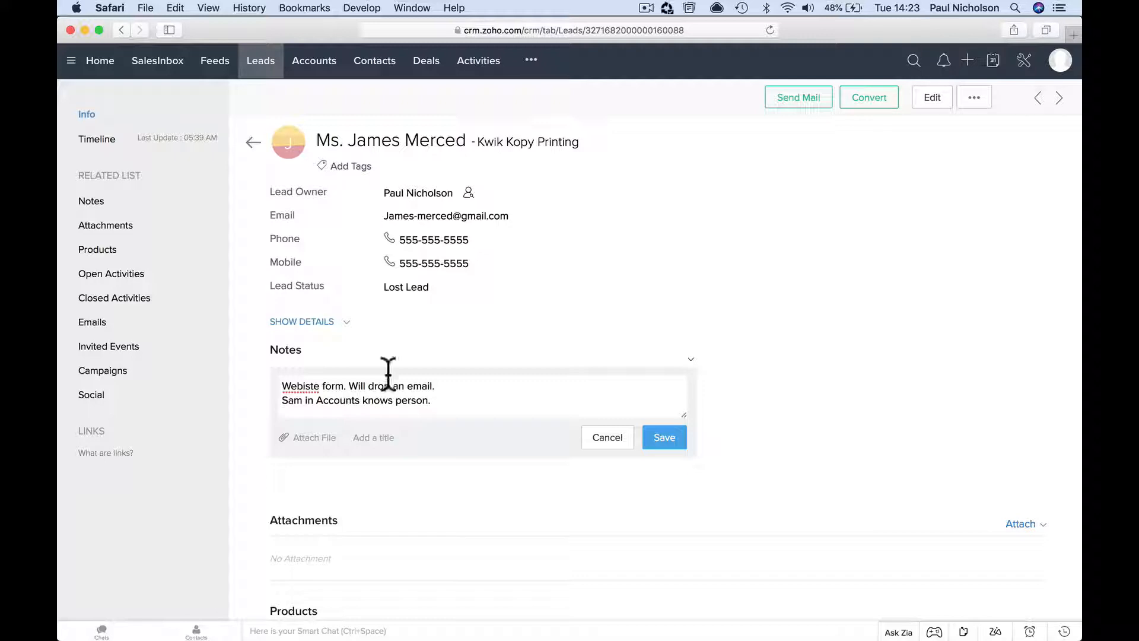
# Correct the misspelled first word of the note to "Website" and save the note
pyautogui.rightClick(297, 386)
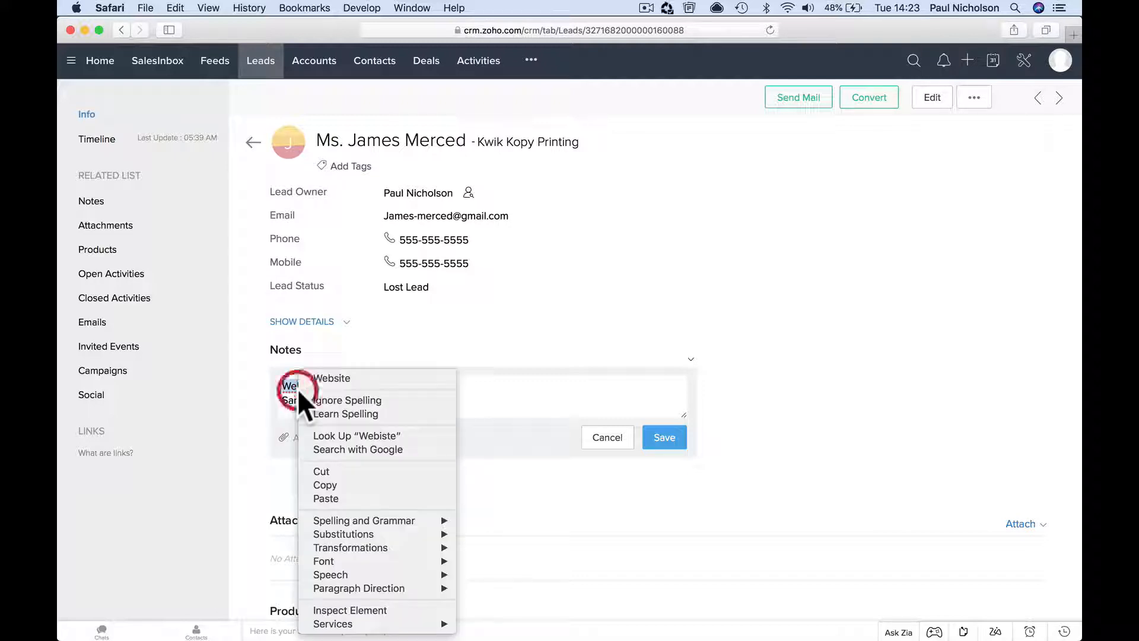
pyautogui.click(315, 376)
pyautogui.moveTo(327, 401); pyautogui.dragTo(468, 469)
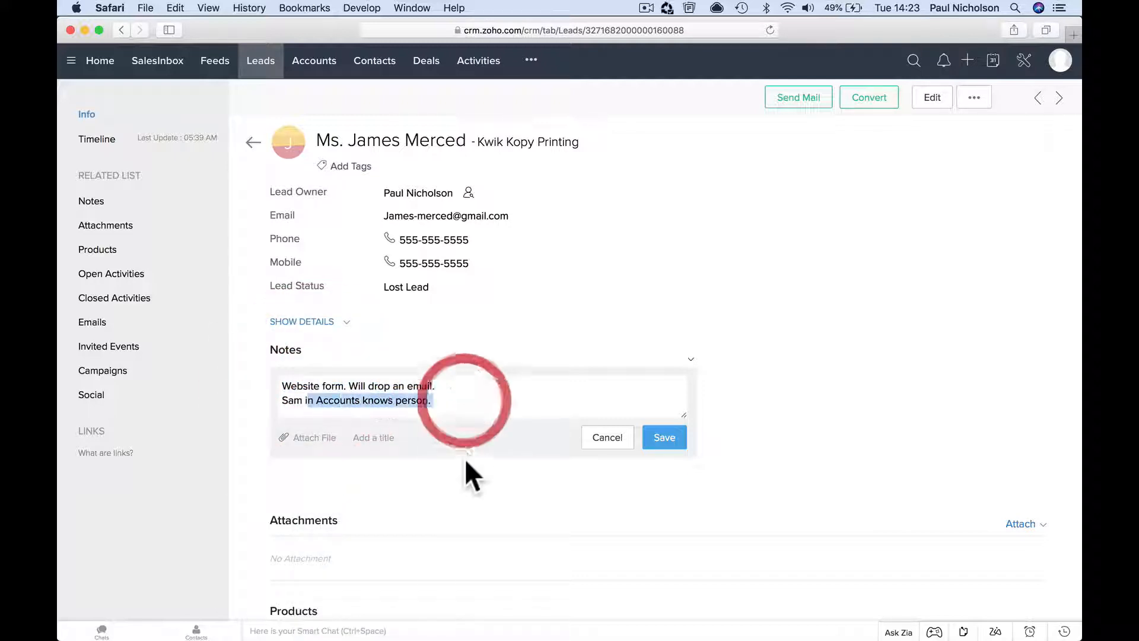
pyautogui.click(661, 437)
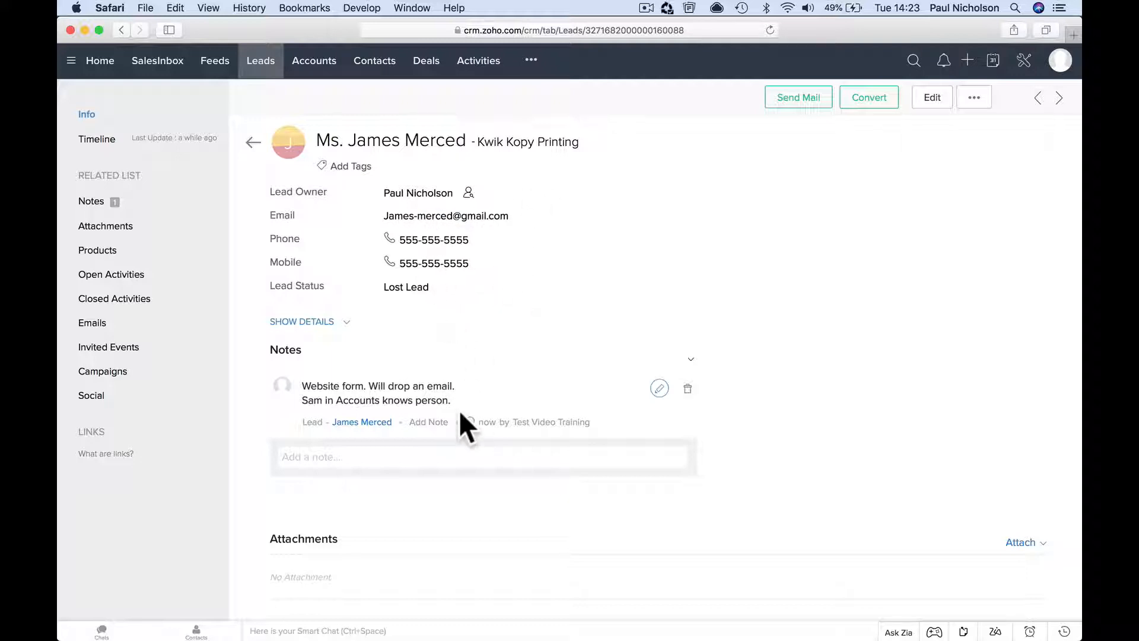
# Add a second note to the Kwik Kopy Printing lead reading "Need proper phone number." and save it
pyautogui.click(422, 449)
pyautogui.write('Need ')
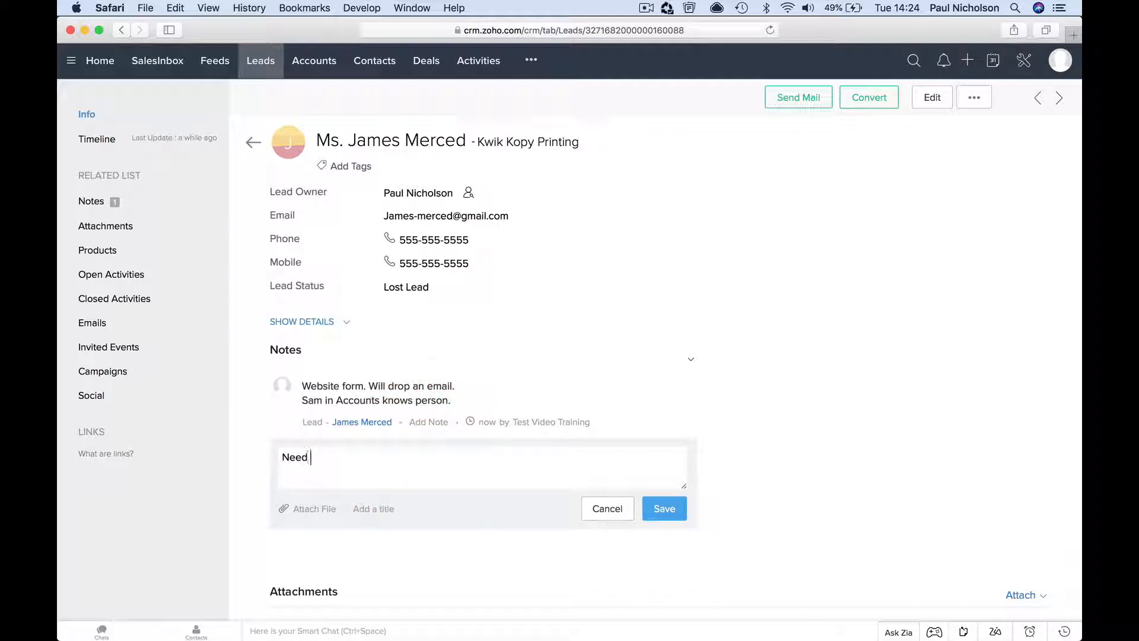
pyautogui.write('proper phone number.')
pyautogui.click(663, 511)
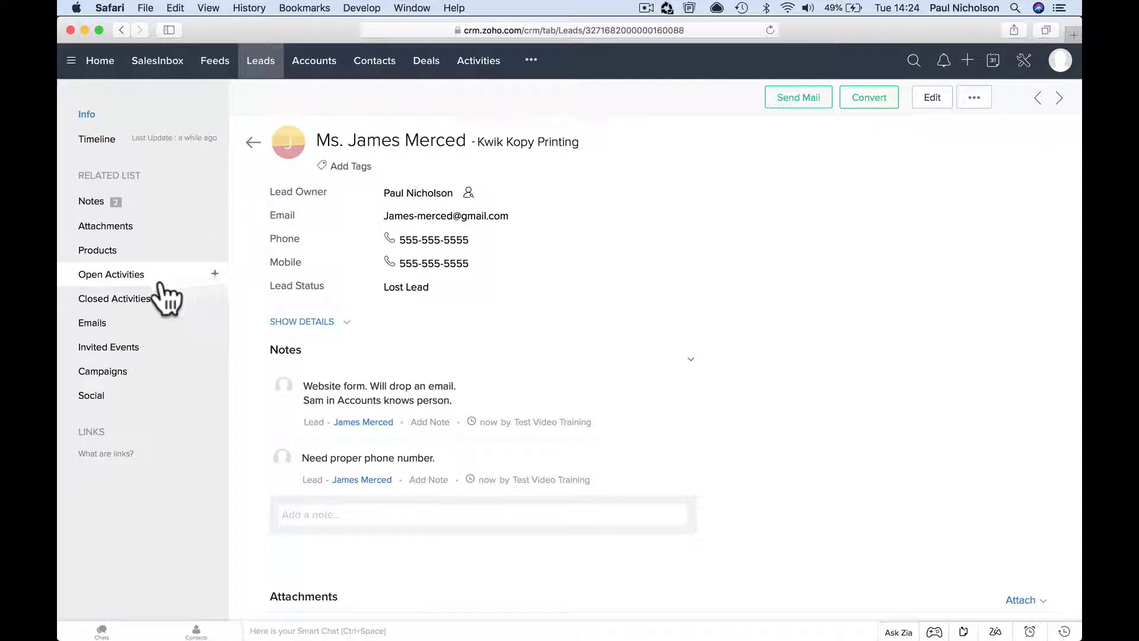
# Start a new task for the lead's open activities with the subject "Find Out Phone Number" and the due date 17/06/2018
pyautogui.click(215, 274)
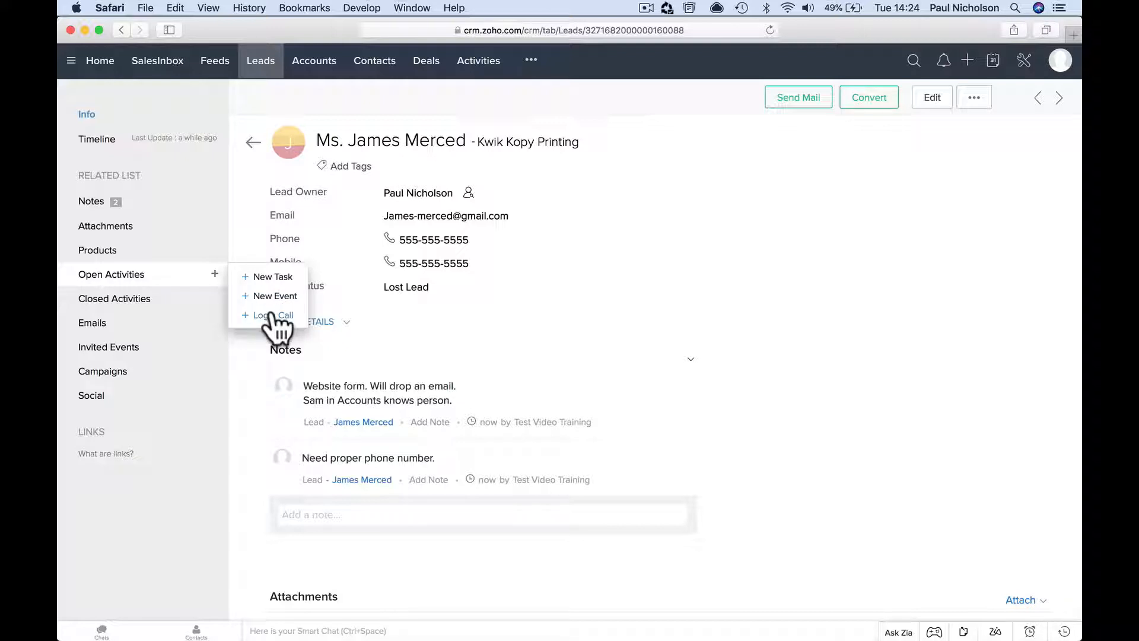
pyautogui.click(258, 277)
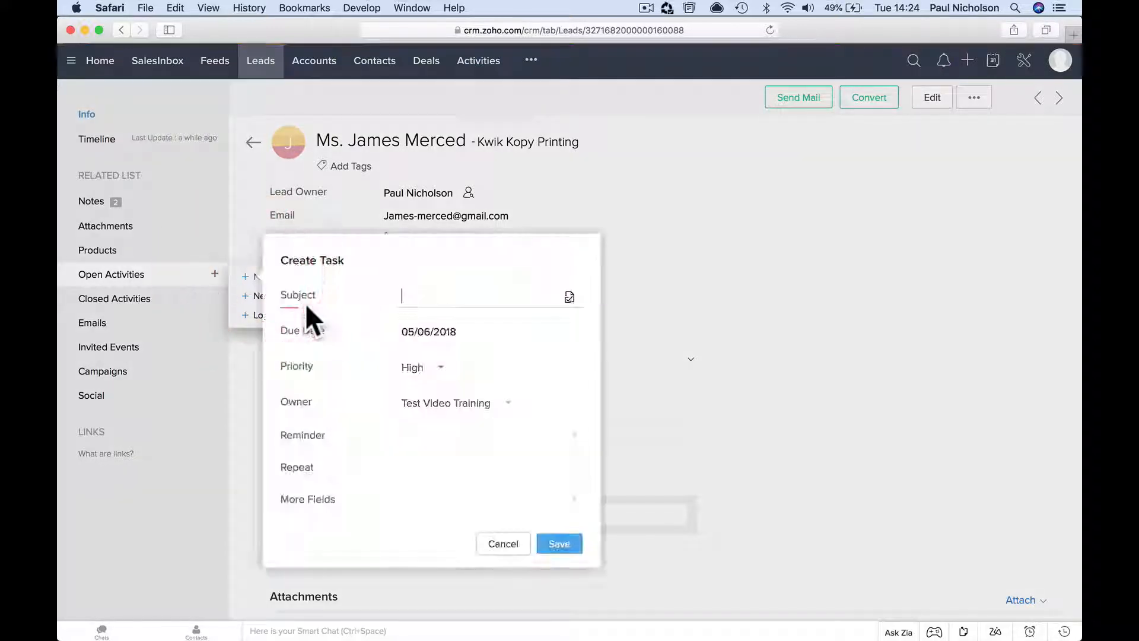
pyautogui.write('Find')
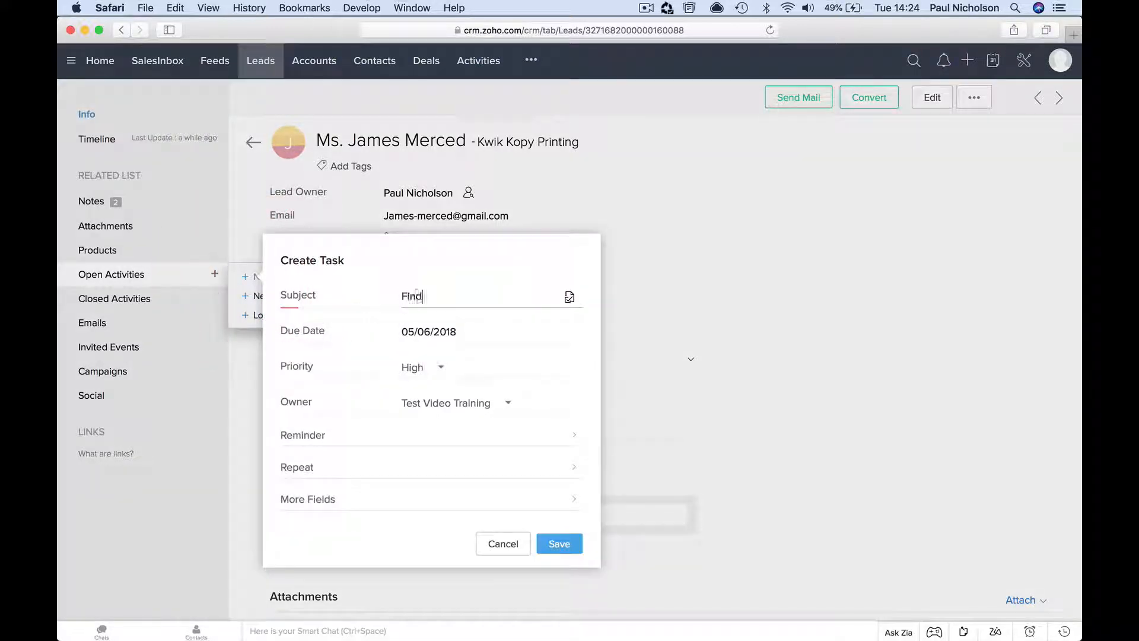
pyautogui.write(' Out Phone Number')
pyautogui.press('Tab')
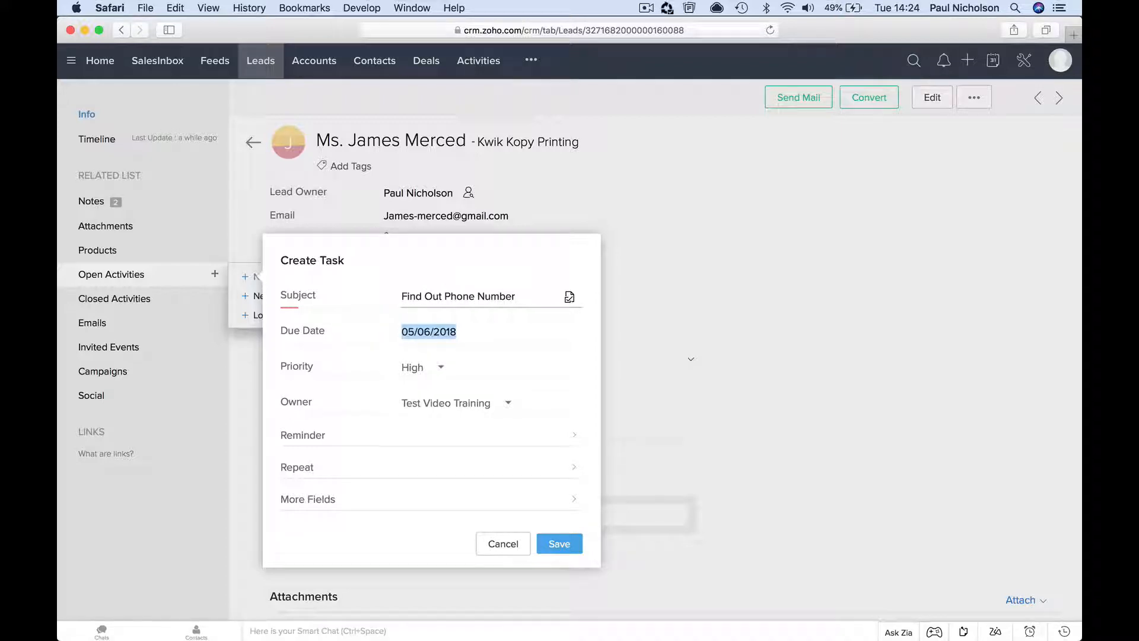
pyautogui.click(478, 328)
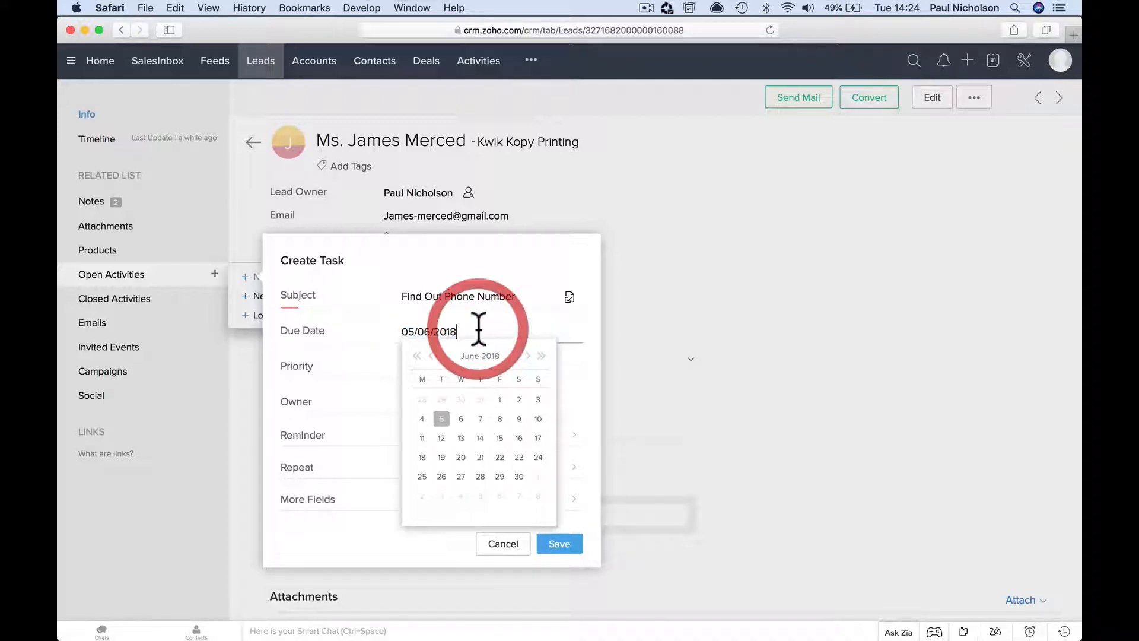
pyautogui.click(539, 436)
# Set the task's priority to Low, and change it to Highest
pyautogui.click(454, 369)
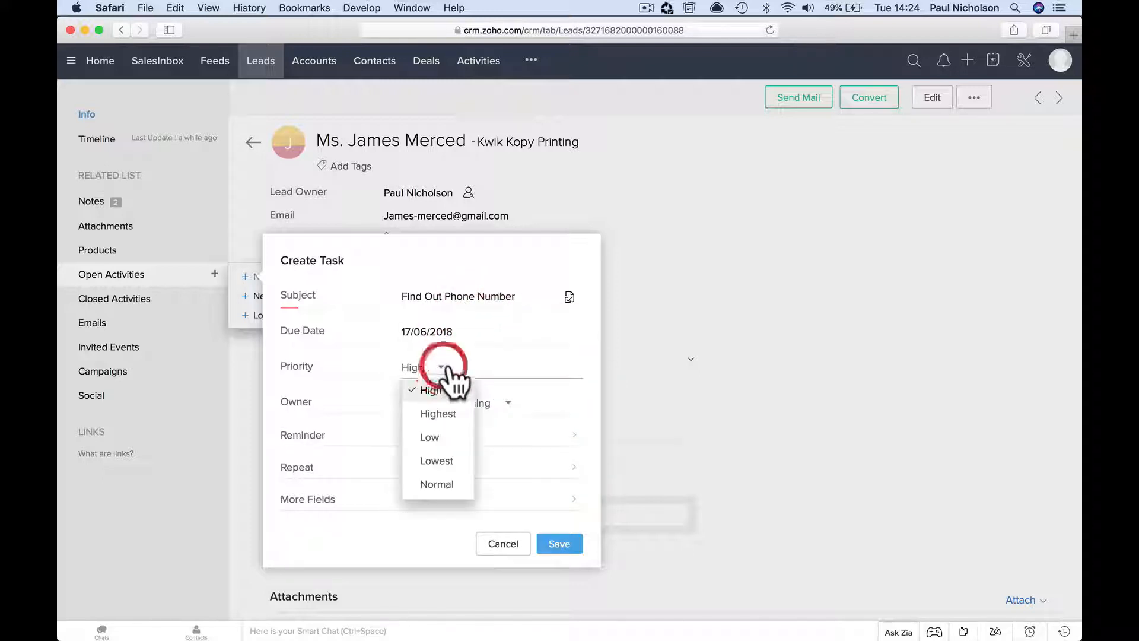
pyautogui.click(447, 439)
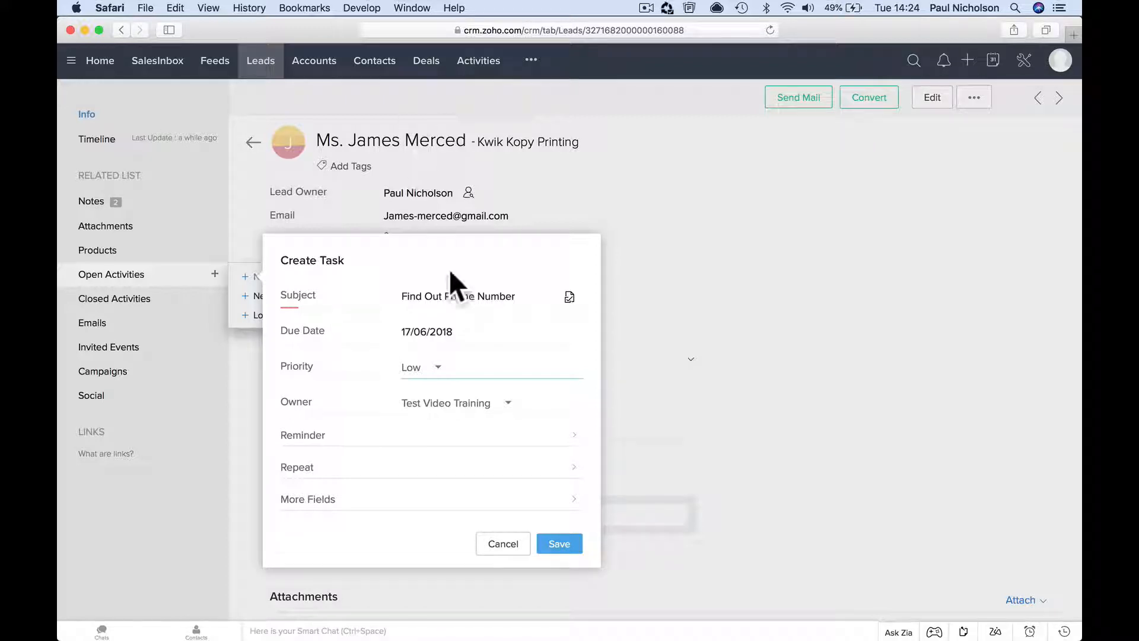
pyautogui.click(449, 380)
pyautogui.click(454, 415)
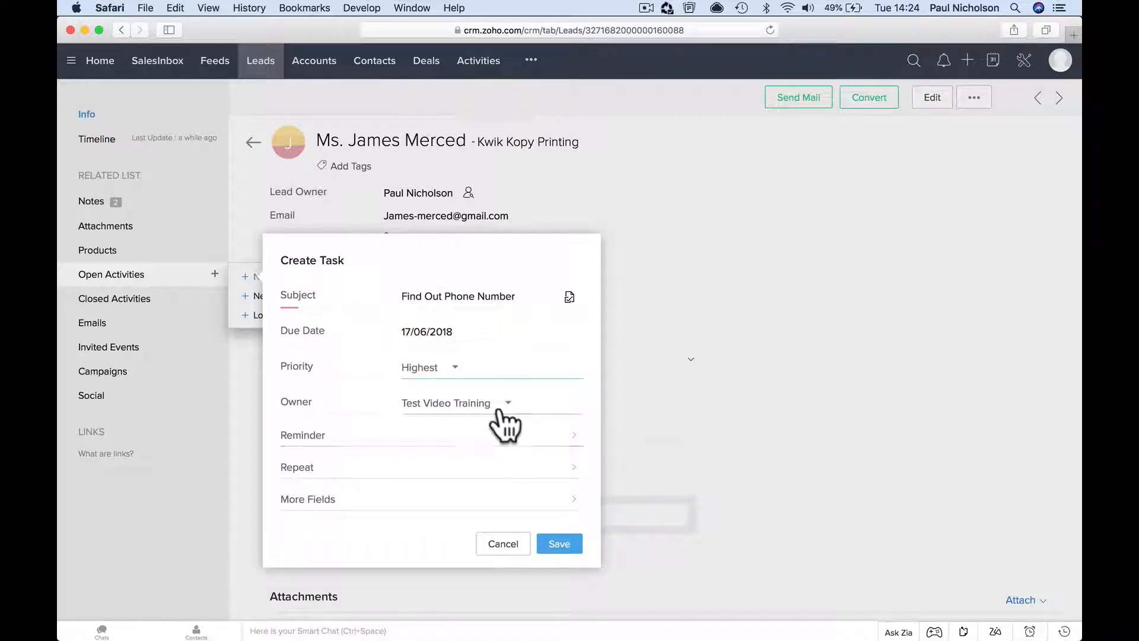
# Check the task's reminder settings without entering a reminder date, and save the task
pyautogui.click(473, 437)
pyautogui.click(502, 423)
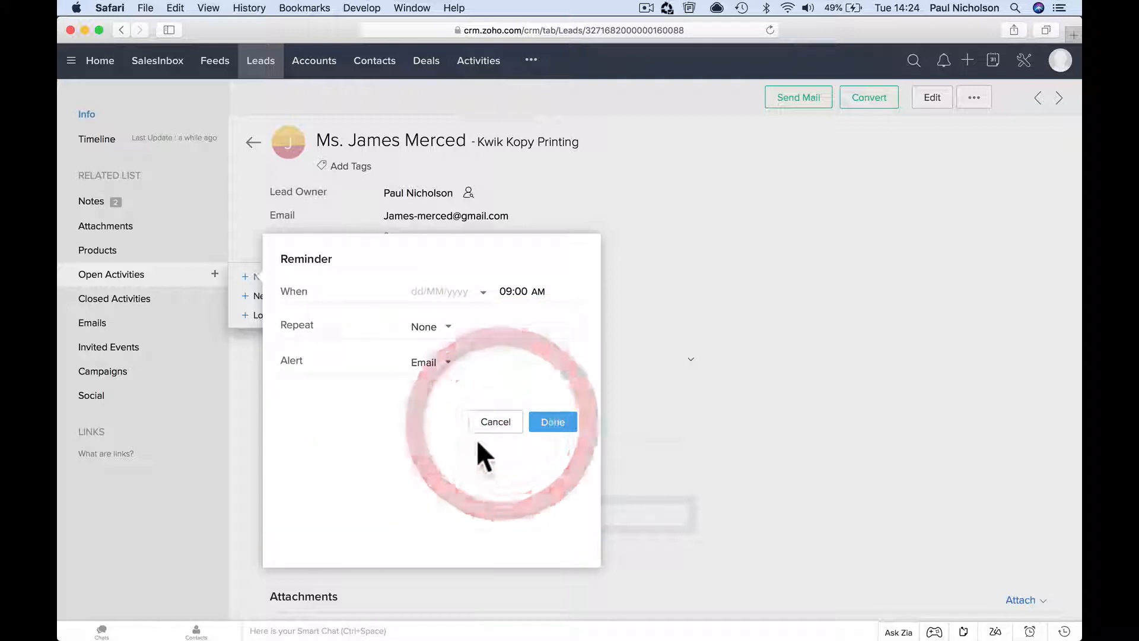
pyautogui.click(560, 422)
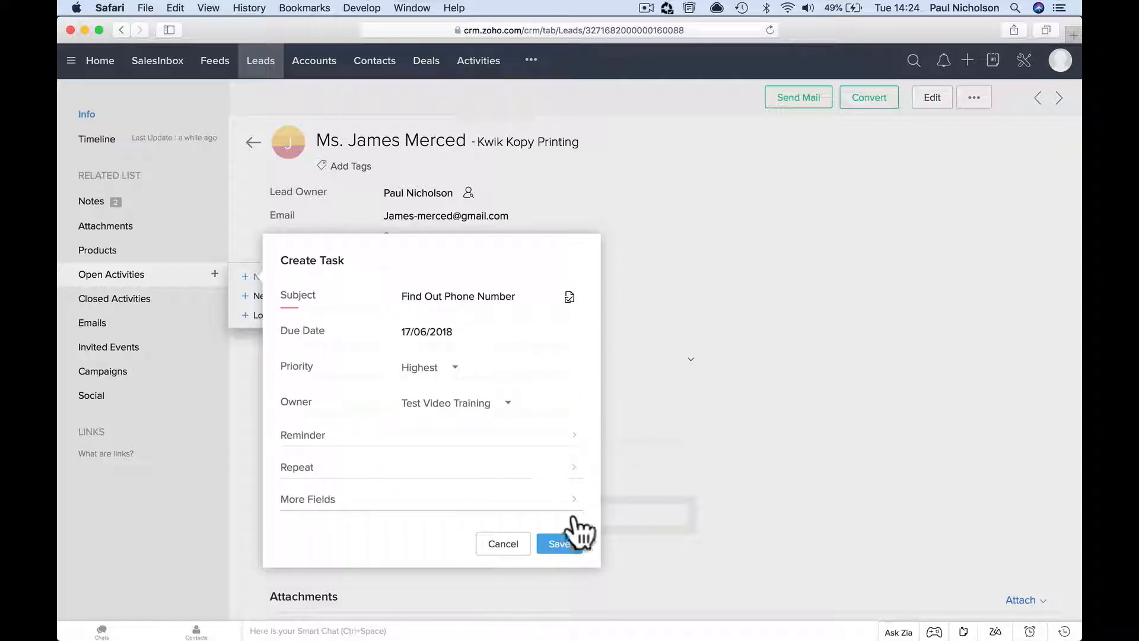
pyautogui.click(570, 543)
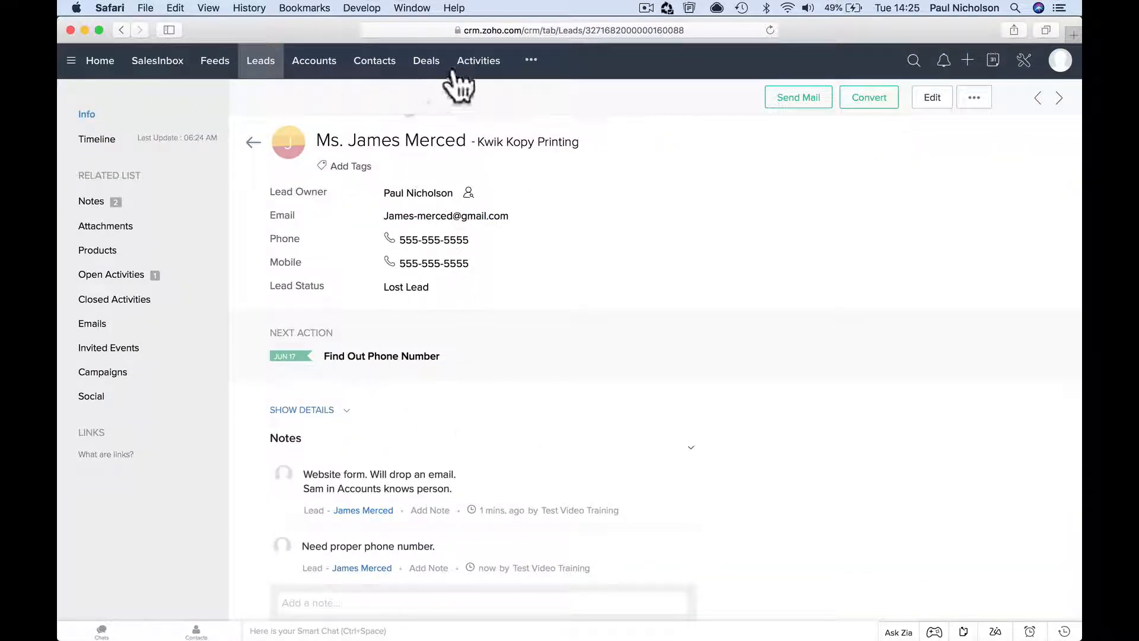
# Open the CRM's activities overview and switch it from all activities to the My Activities view
pyautogui.click(478, 60)
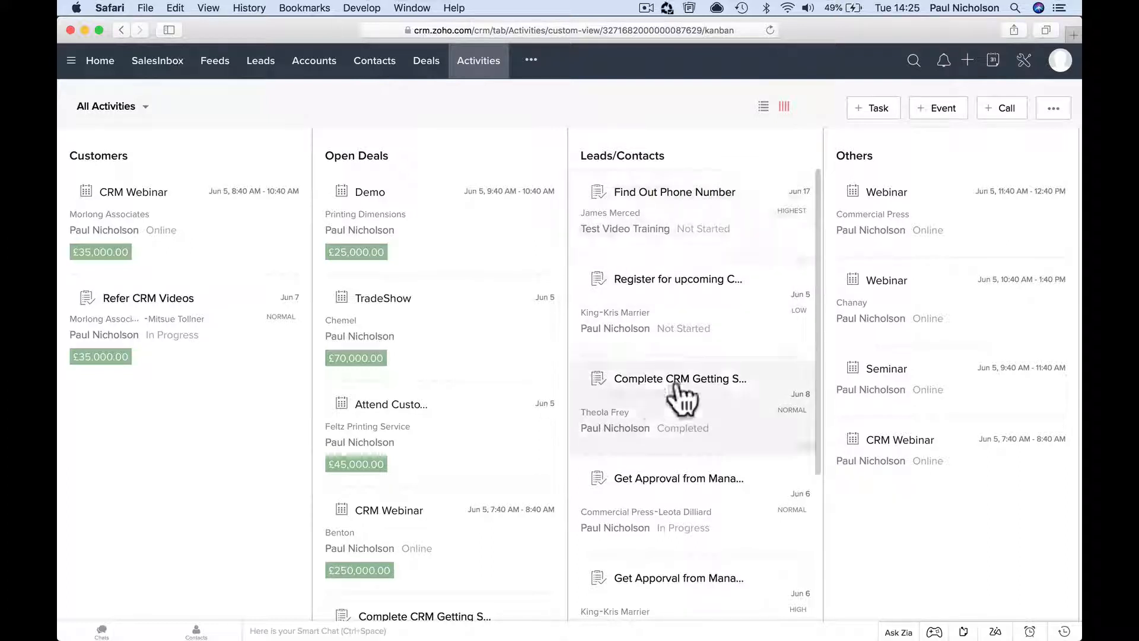
pyautogui.click(134, 107)
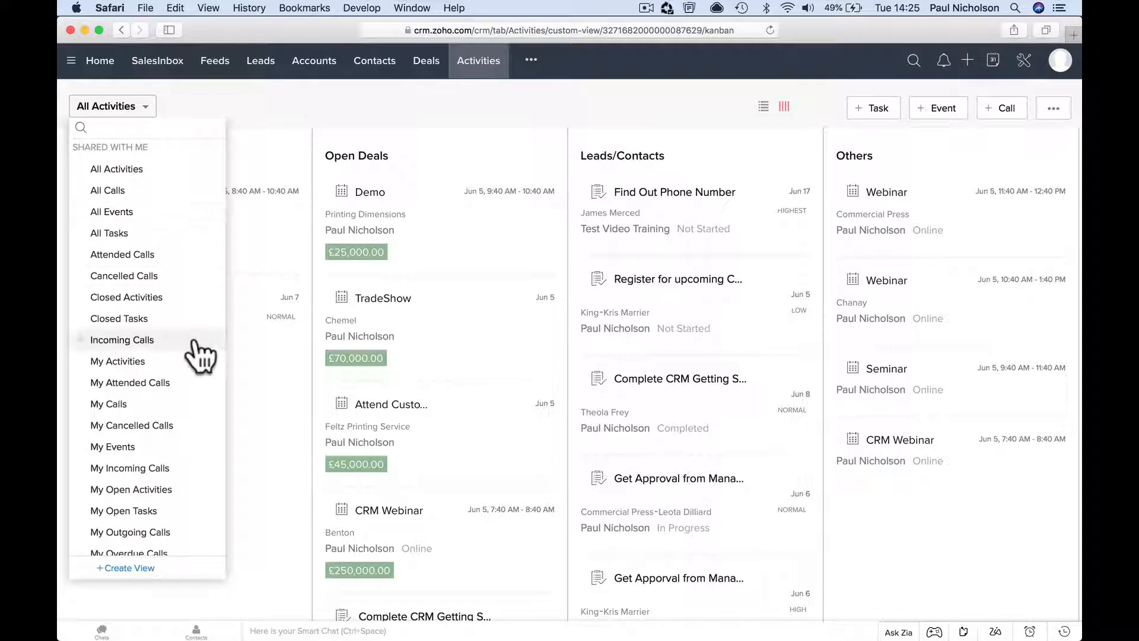
pyautogui.click(154, 360)
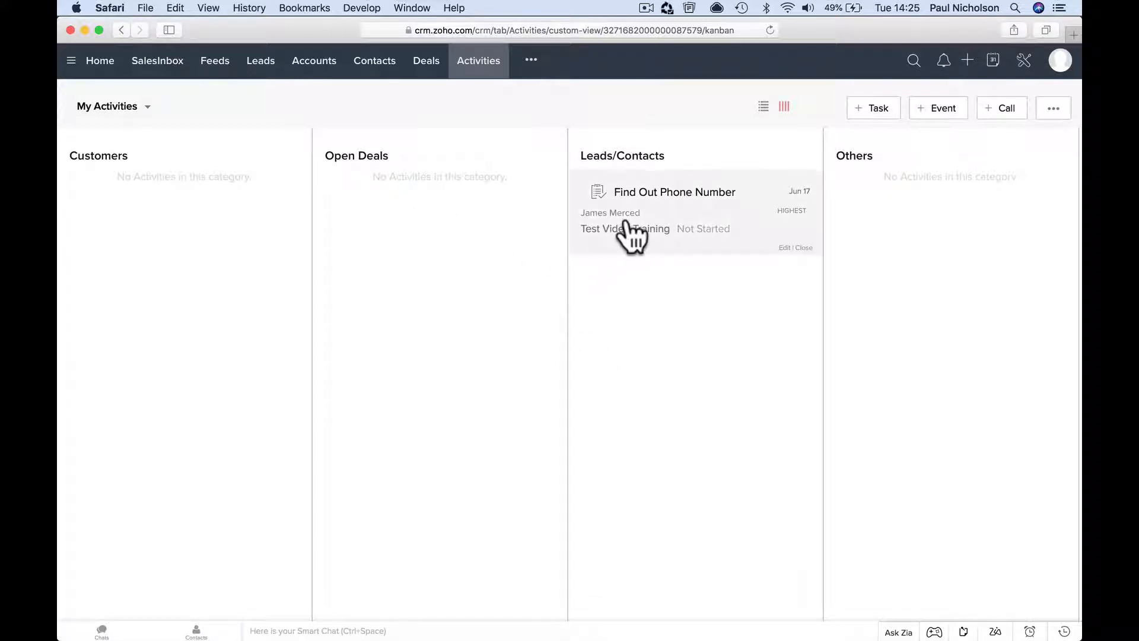
# Open the Find Out Phone Number task, review its details and notes, and return to the list of all leads
pyautogui.click(653, 205)
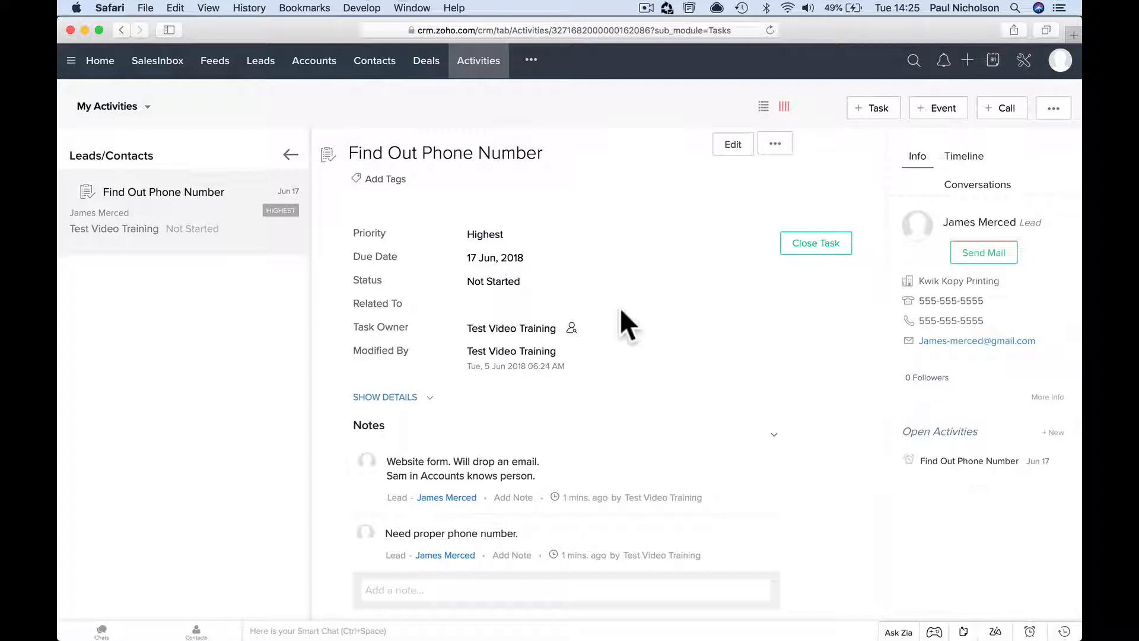
pyautogui.scroll(-5, 614, 486)
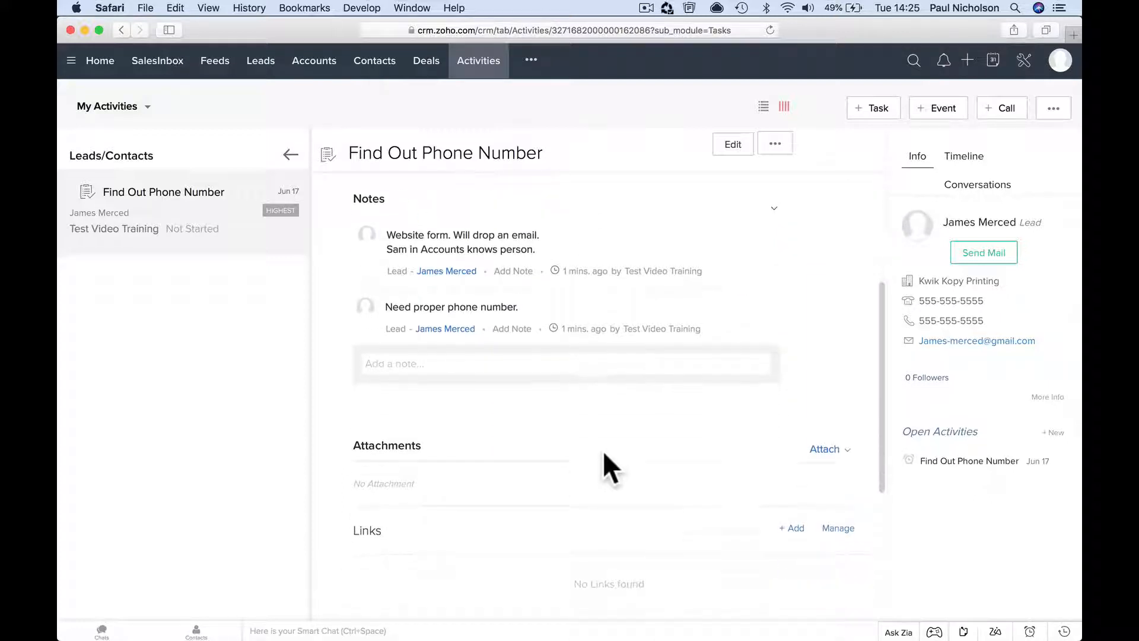
pyautogui.scroll(5, 560, 374)
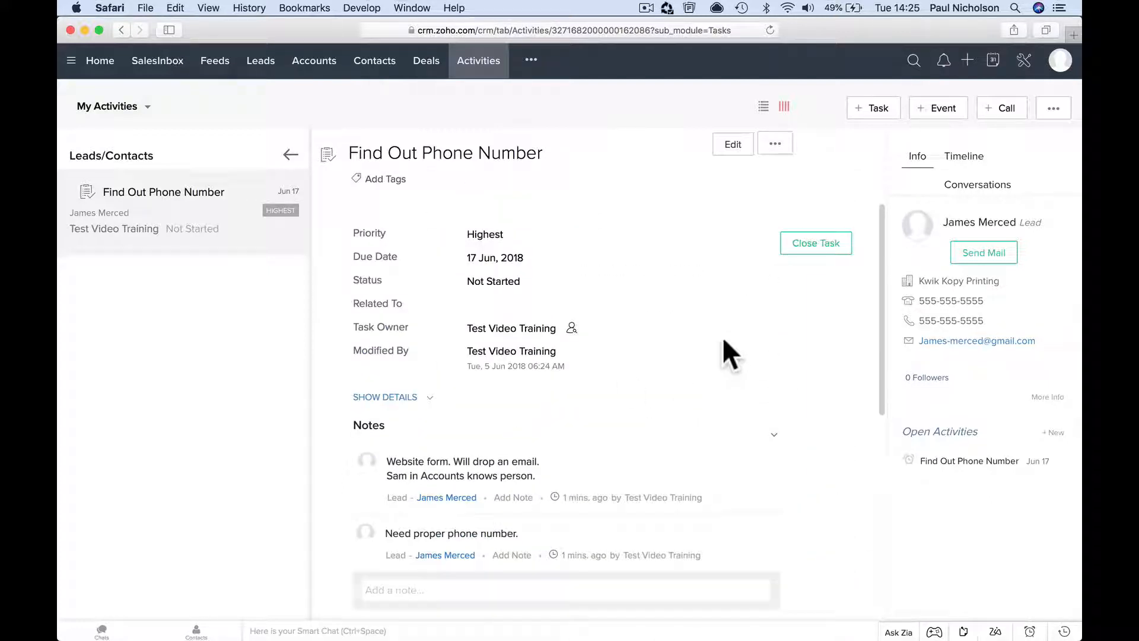
pyautogui.click(261, 61)
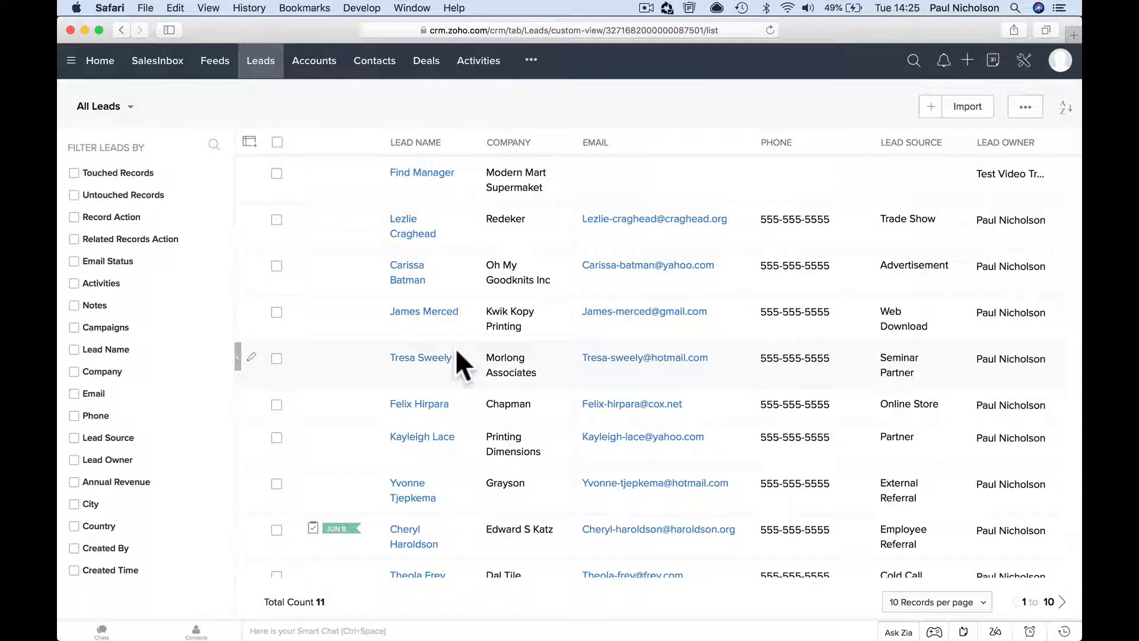